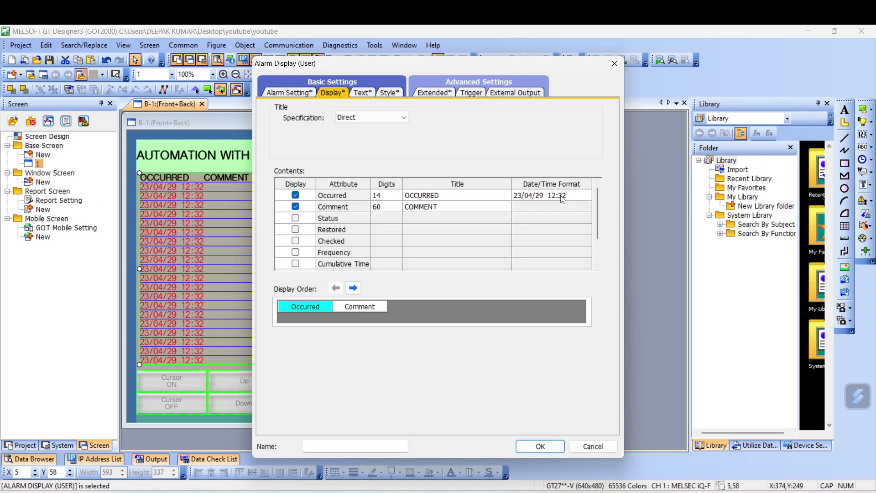
Keep the yy/mm/dd date and time format for the Occurred attribute and accept the Alarm Display settings.
click(563, 198)
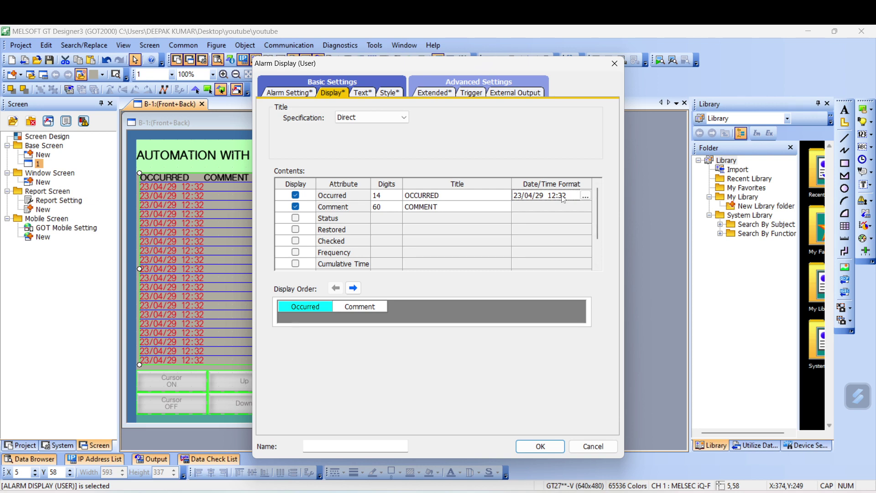
click(585, 196)
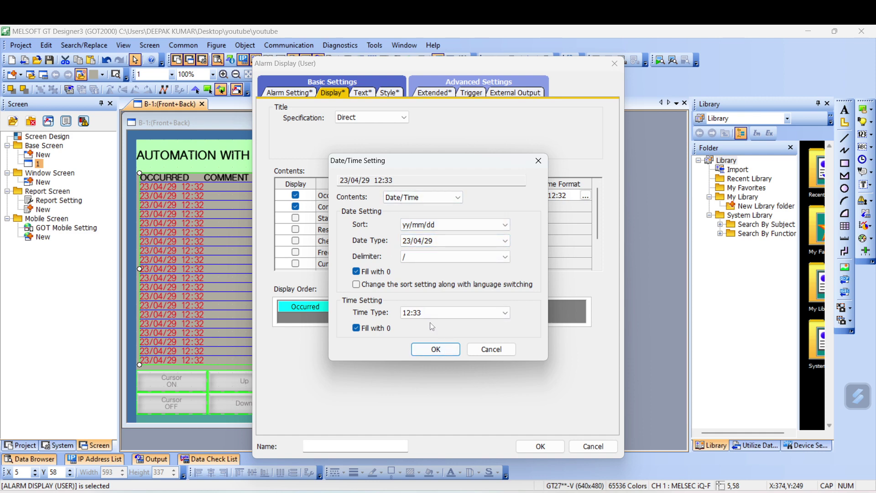
click(443, 352)
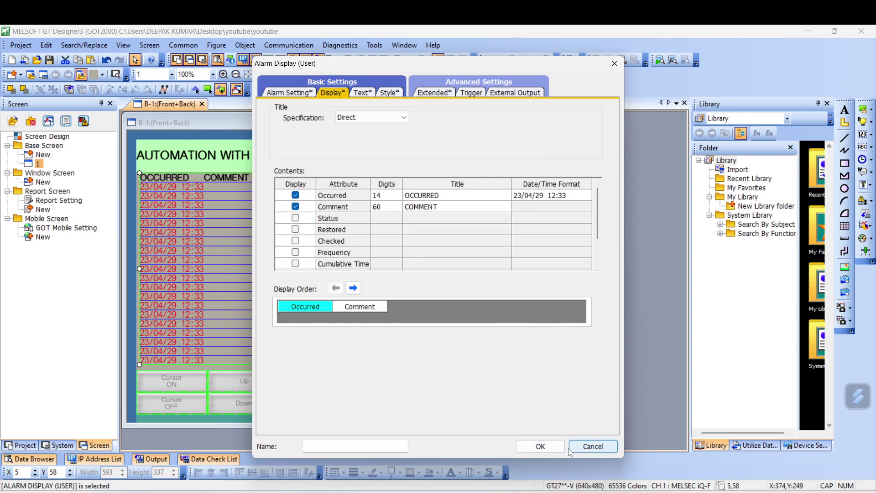
click(539, 449)
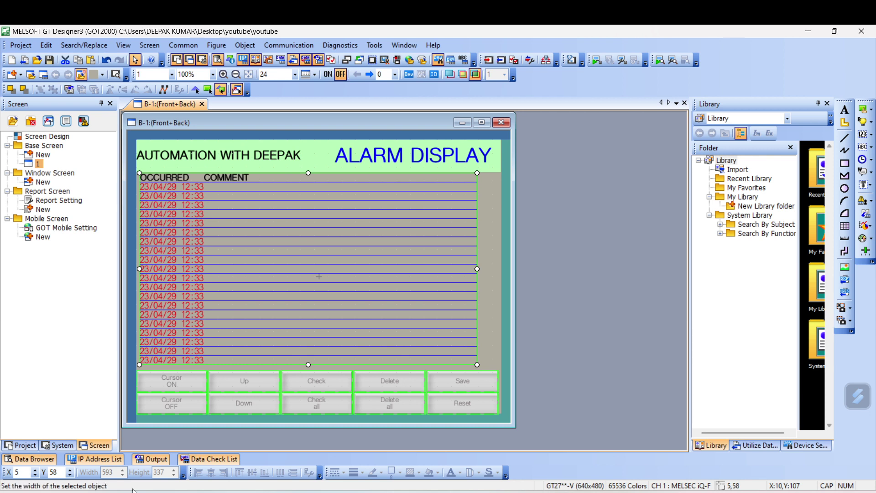
Create a new comment group with group number 1 in the project's Comment section.
click(25, 445)
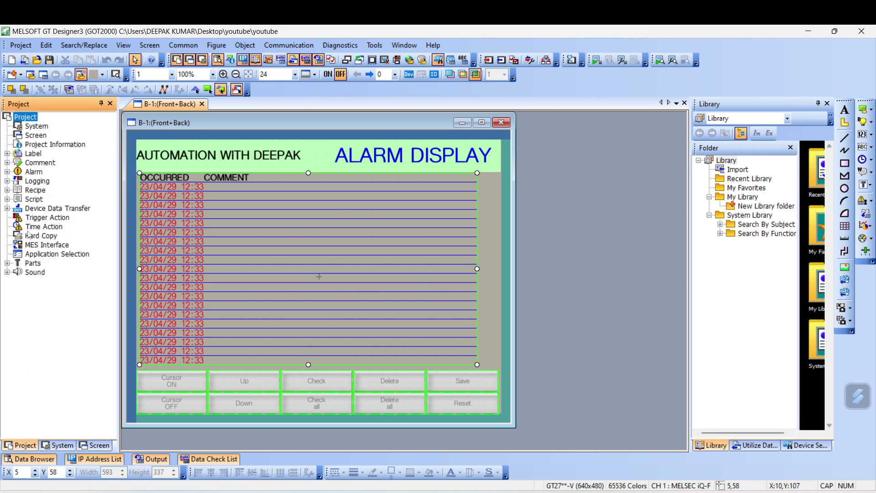
click(7, 162)
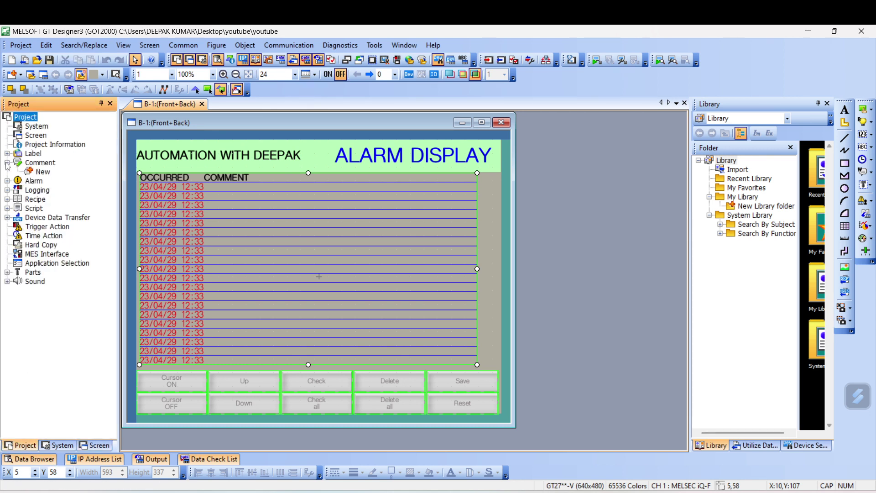
click(31, 173)
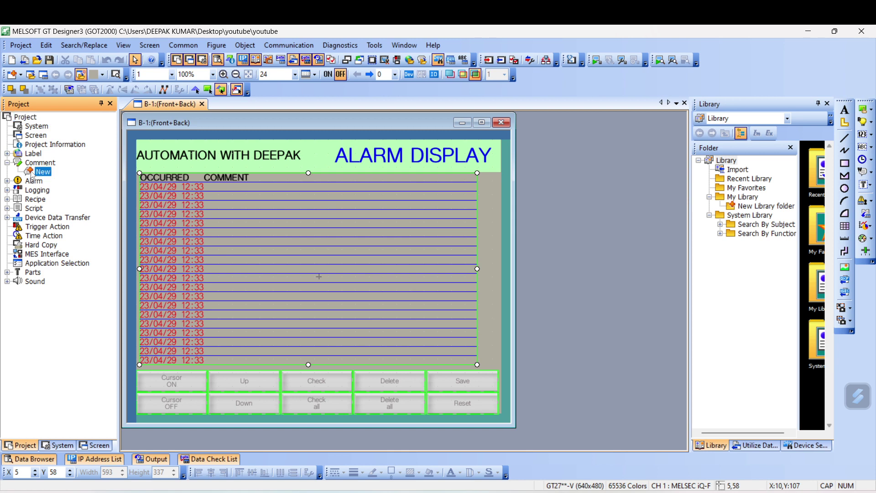
double_click(32, 175)
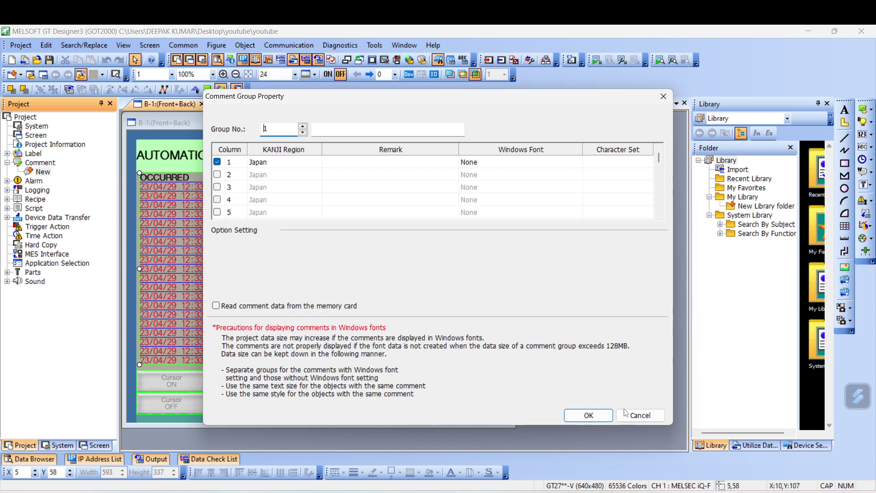
click(589, 415)
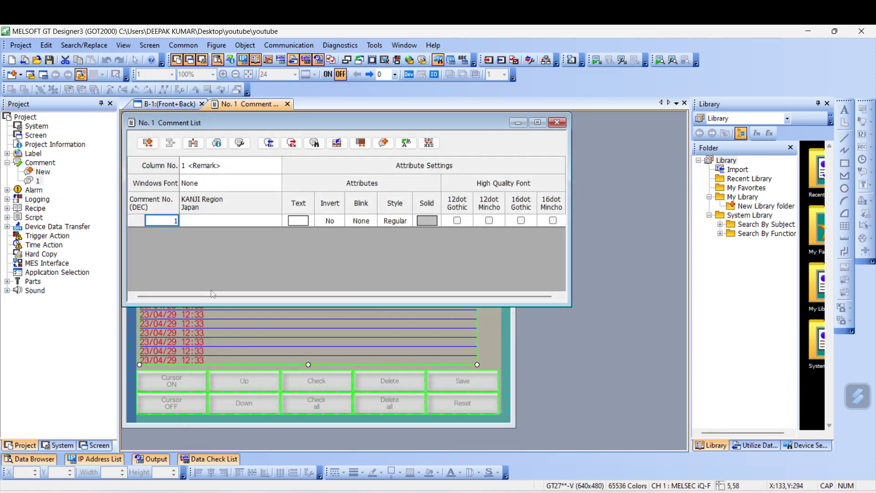
Add rows to the maximized comment list up to comment No. 20 and widen the comment text column.
click(155, 144)
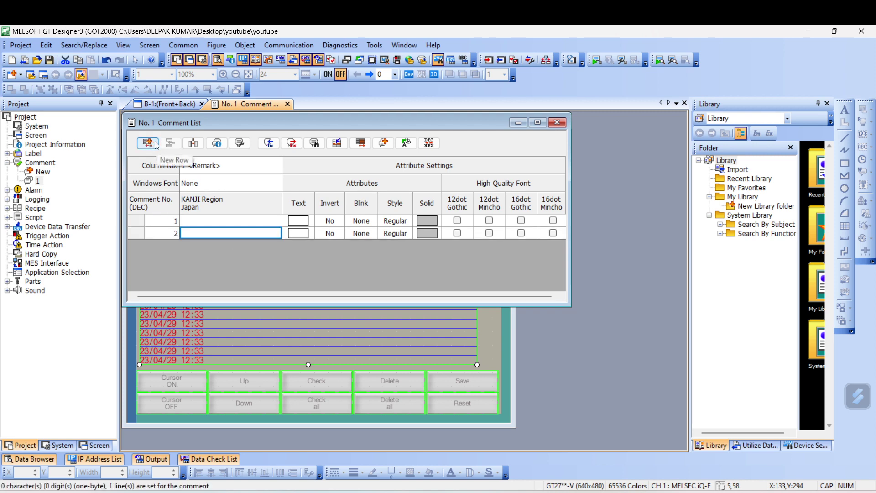
click(156, 144)
click(157, 145)
click(155, 145)
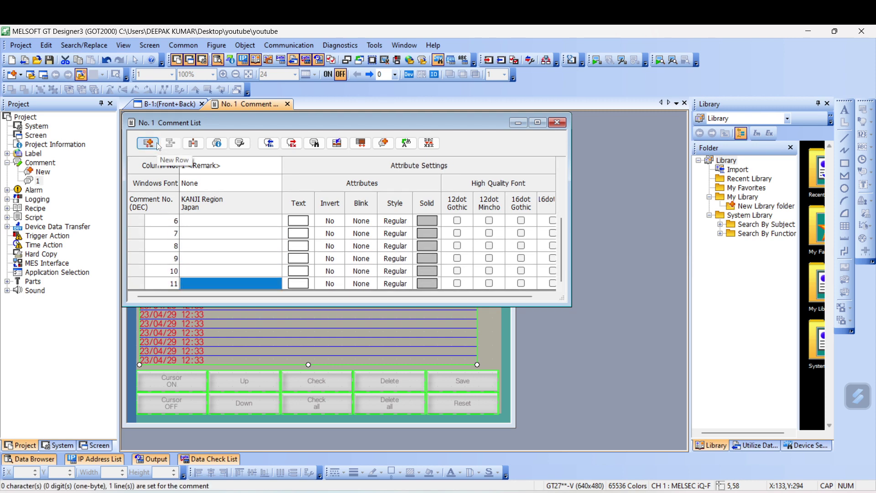
click(155, 144)
click(155, 144)
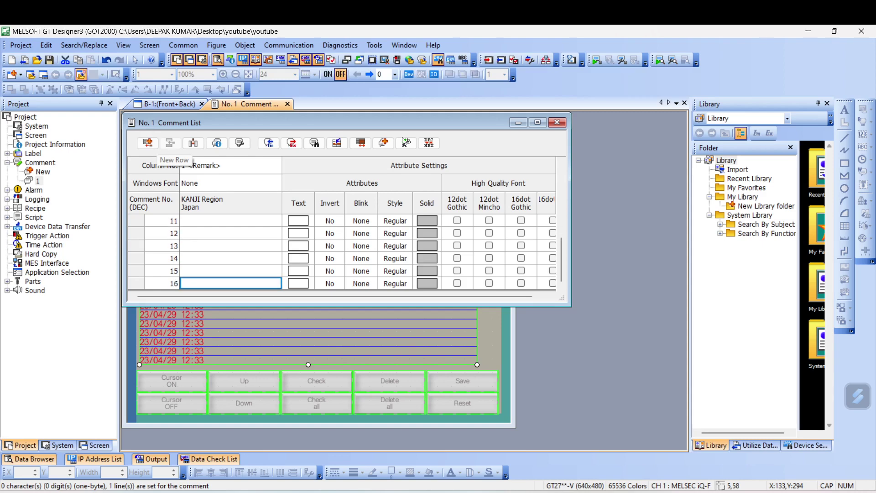
click(538, 123)
click(149, 128)
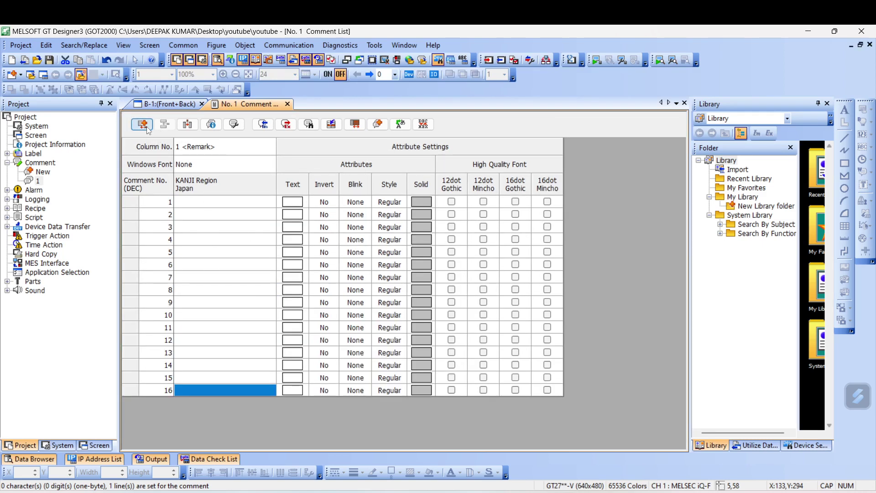
click(149, 128)
click(149, 128)
click(149, 128)
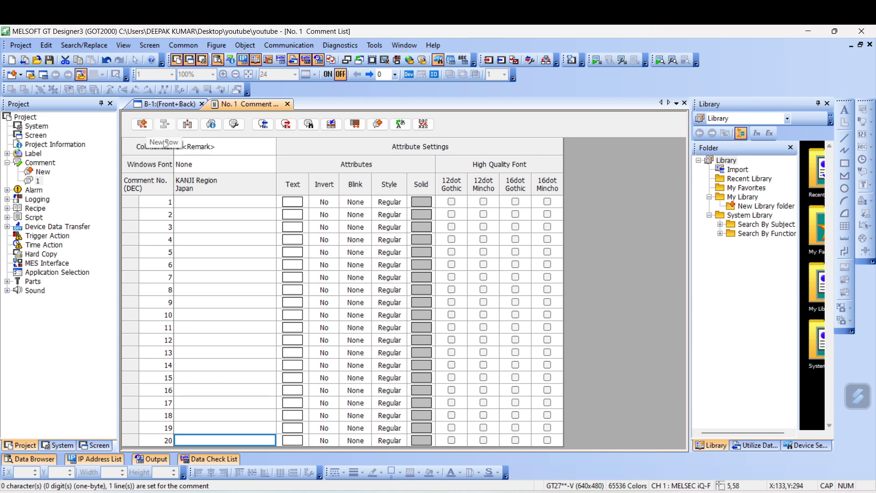
drag(276, 145, 315, 144)
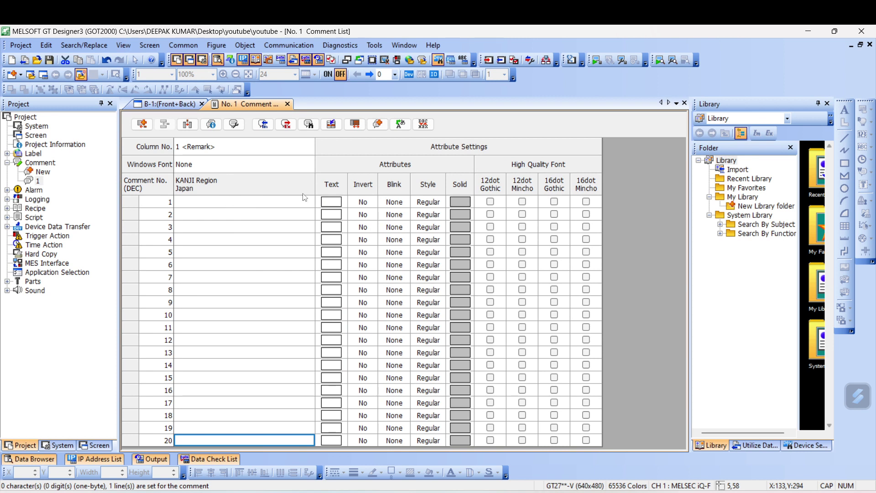
drag(315, 145, 343, 145)
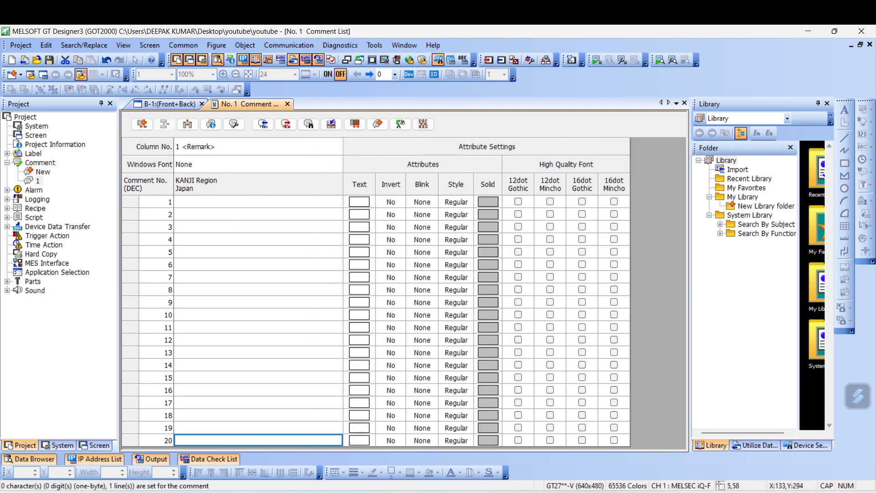
Switch to the Excel workbook and copy the alarm list entries from ALARM DISPLAY 1 to ALARM DISPLAY 21.
key(alt+Tab)
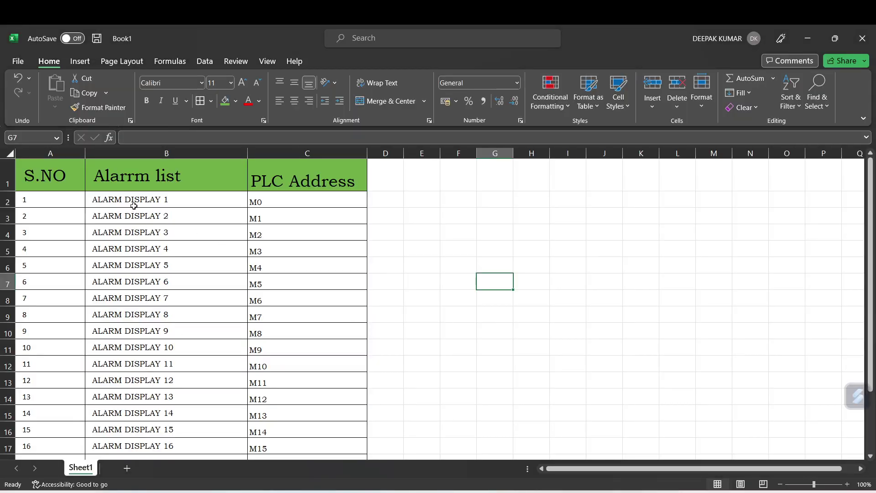
click(136, 202)
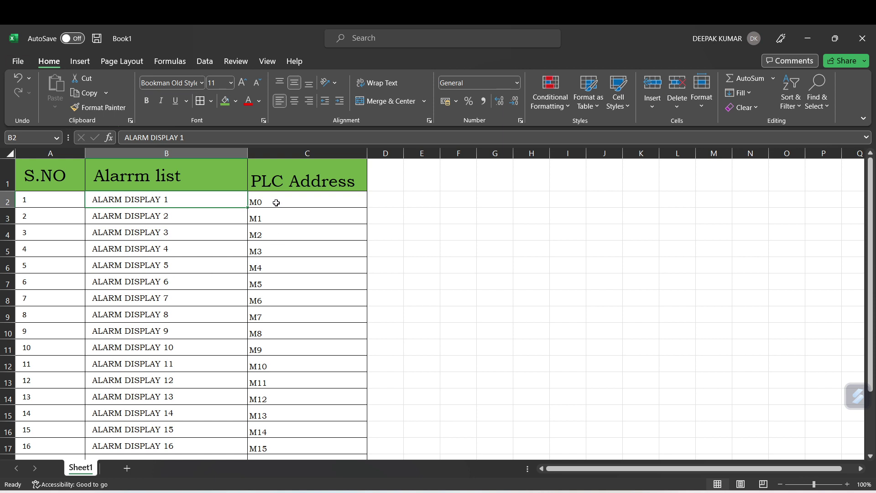
scroll(280, 234, down, 1)
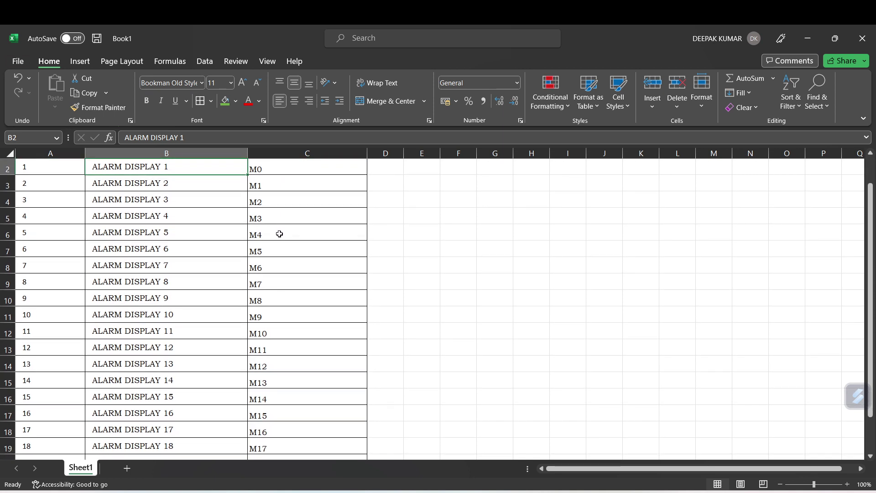
scroll(280, 234, up, 1)
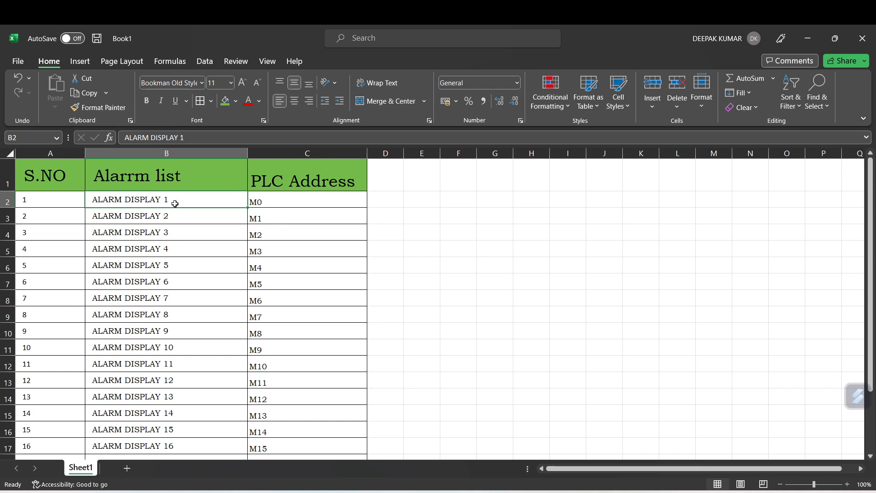
drag(182, 198, 186, 415)
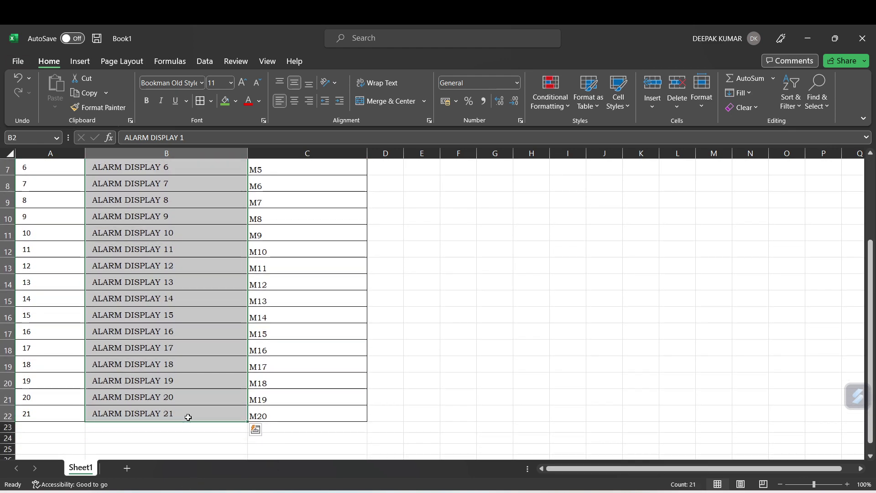
key(ctrl+c)
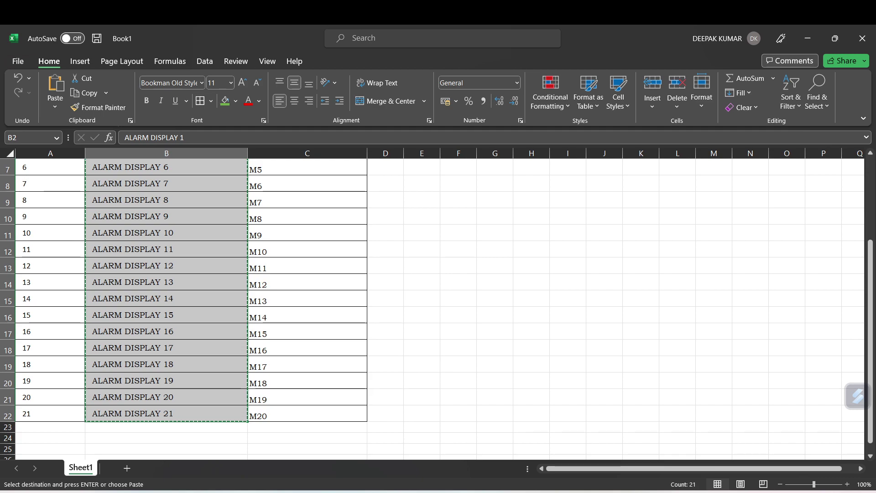
Return to GT Designer3 and paste the copied alarm texts into the comment list starting at comment No. 1.
key(alt+Tab)
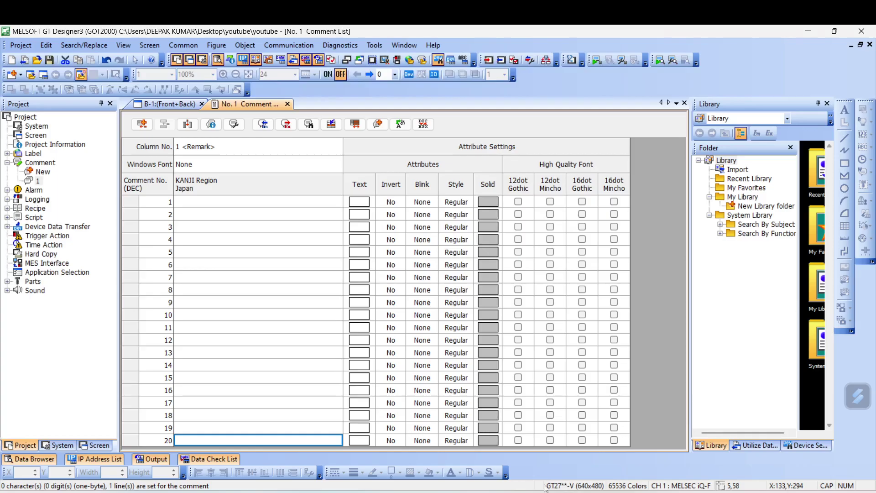
click(273, 203)
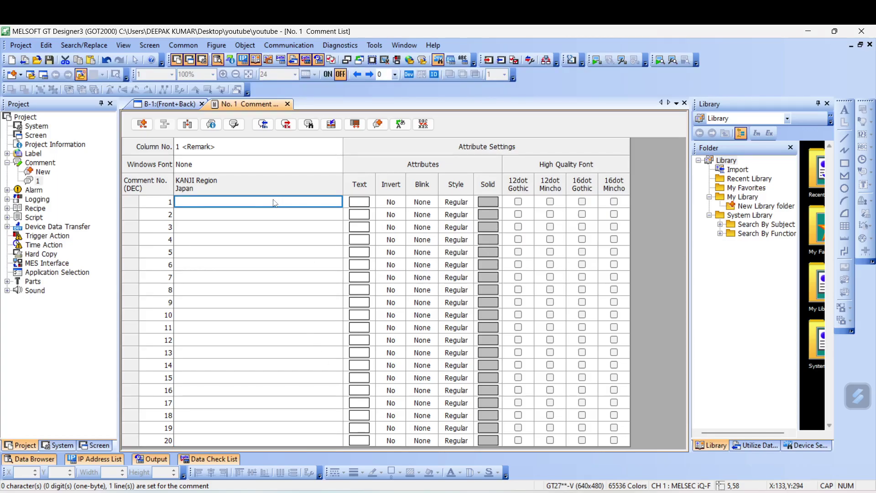
key(ctrl+v)
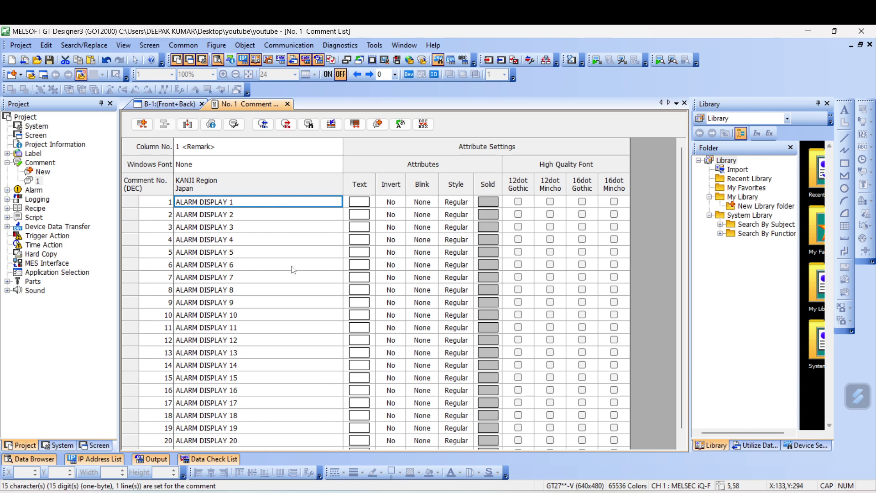
scroll(297, 248, down, 1)
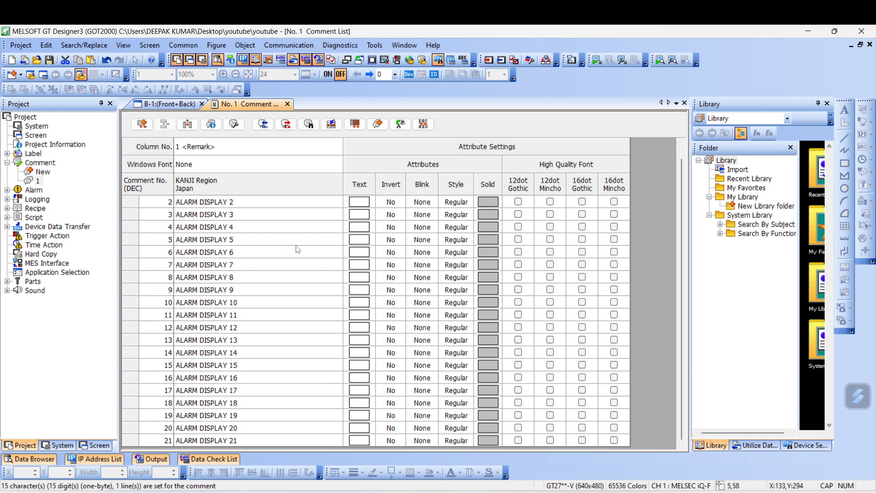
scroll(298, 249, up, 1)
Set the text colour of comments 1 to 5 to red (224).
click(367, 206)
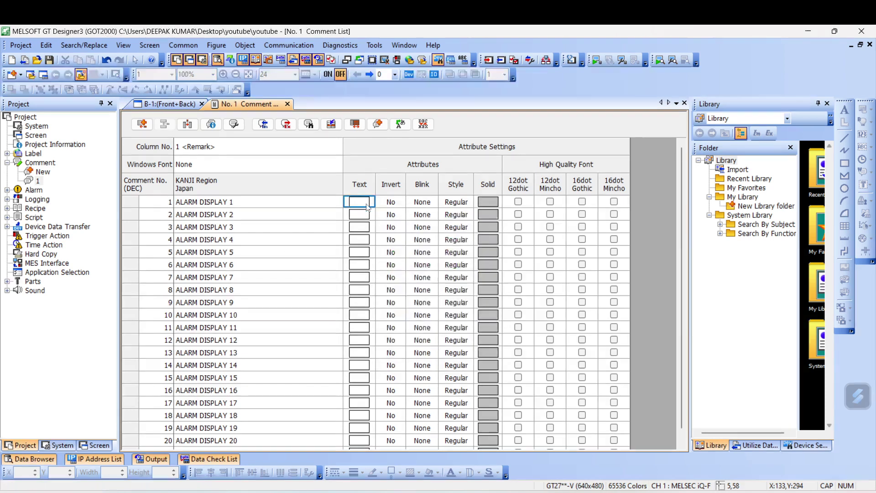
click(368, 207)
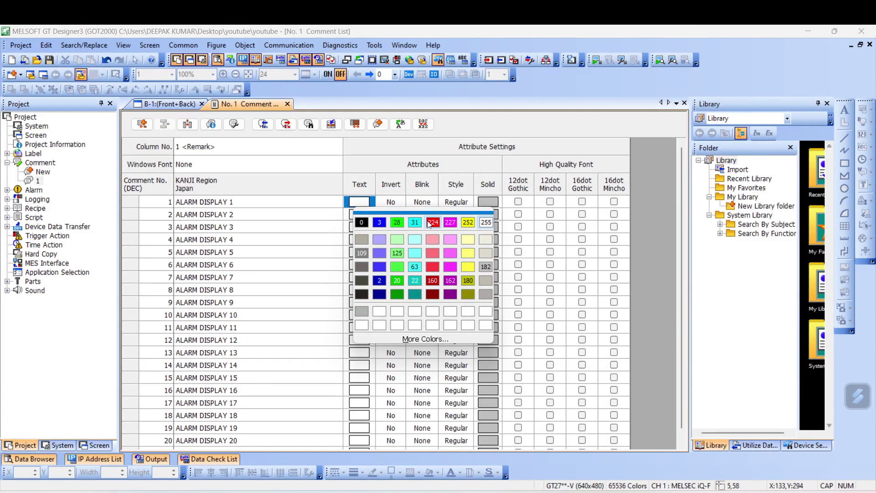
click(428, 223)
click(378, 220)
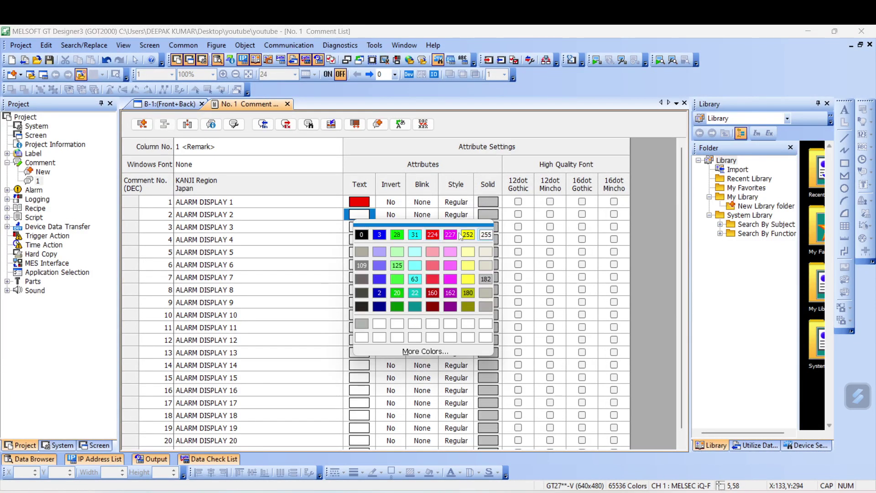
click(433, 235)
click(360, 227)
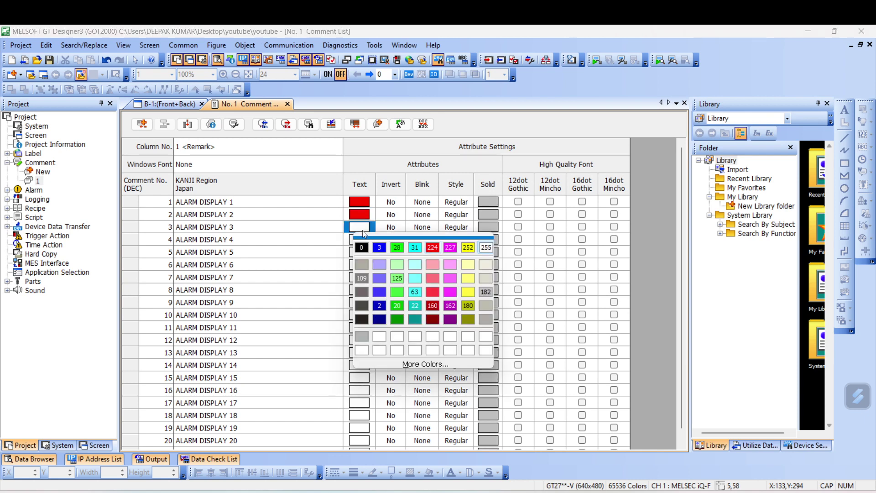
click(436, 253)
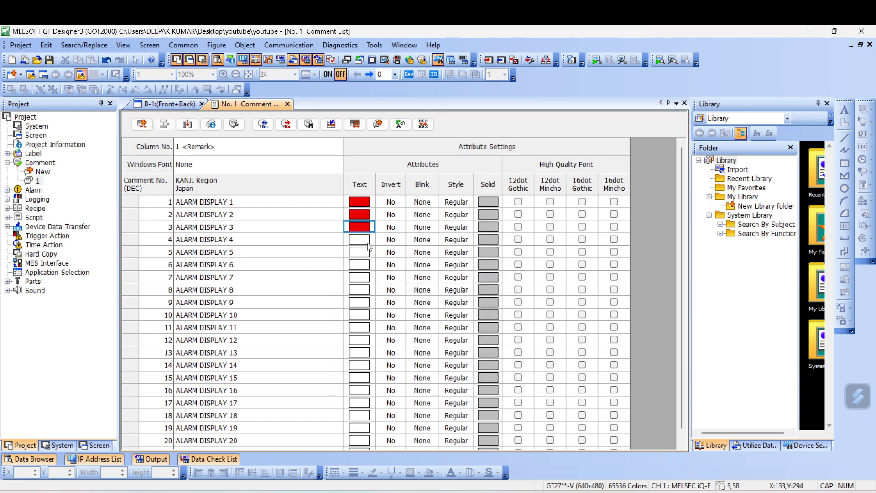
click(360, 239)
click(438, 260)
click(360, 255)
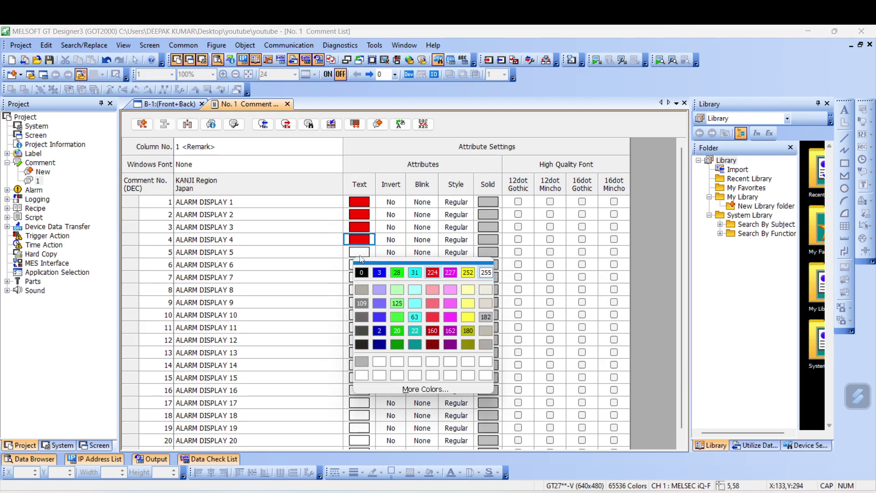
click(432, 272)
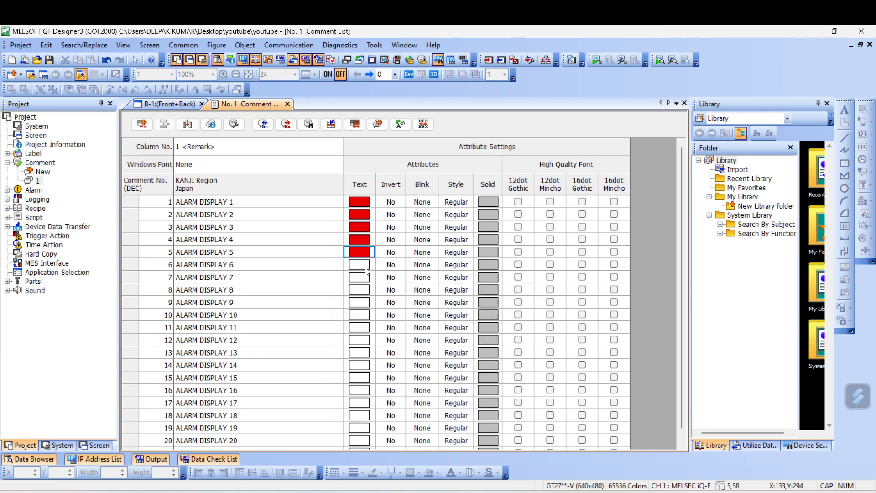
Create a new user alarm observation named CURRENT ALARM with the collection mode Only current alarm.
scroll(362, 290, down, 1)
scroll(365, 292, up, 1)
scroll(242, 322, down, 1)
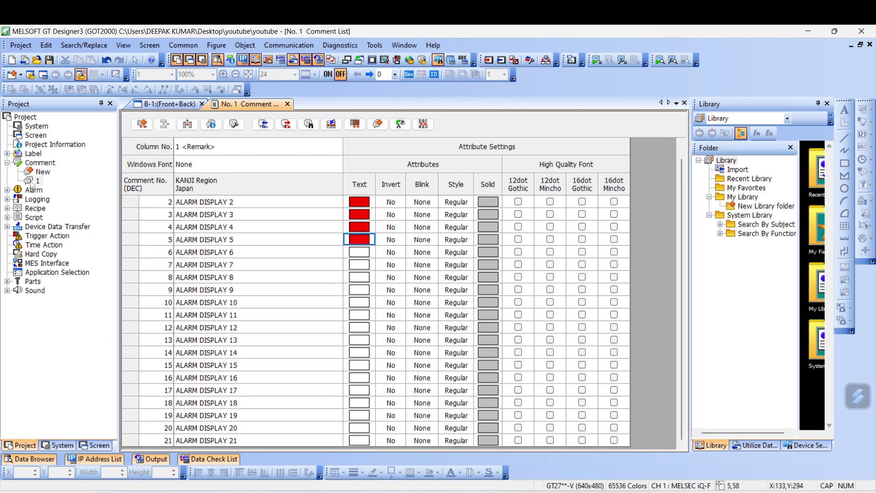
click(8, 190)
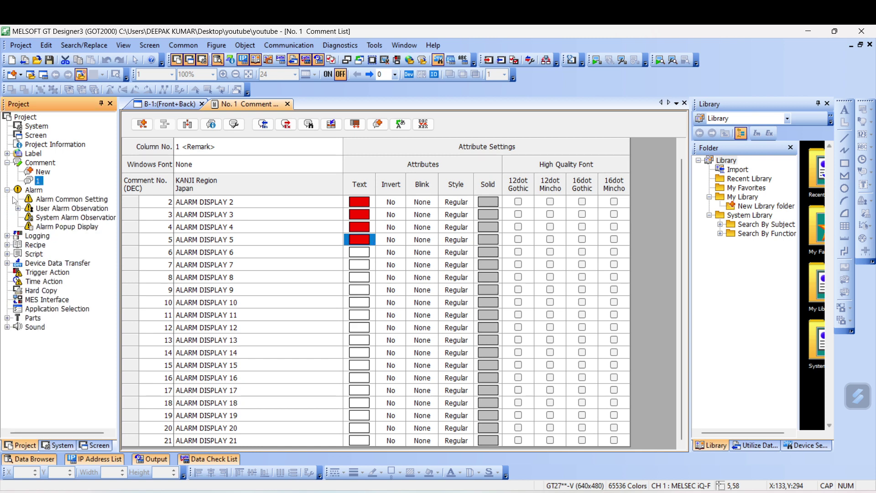
click(19, 209)
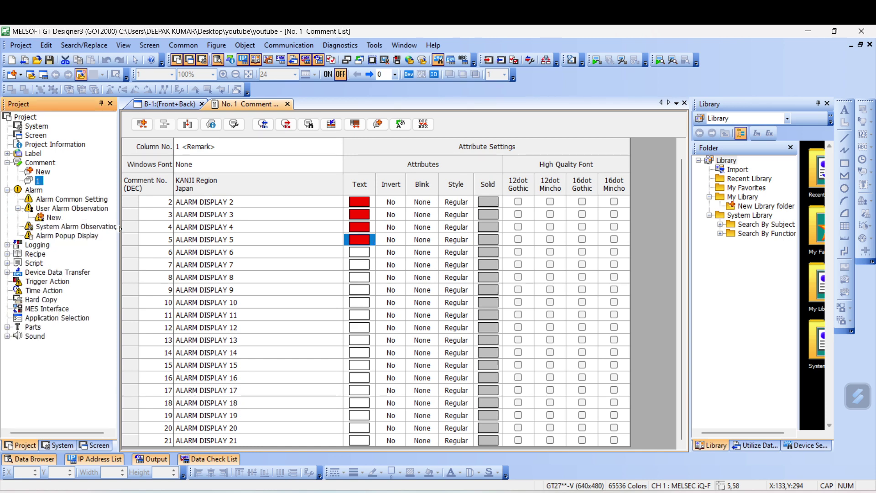
double_click(52, 218)
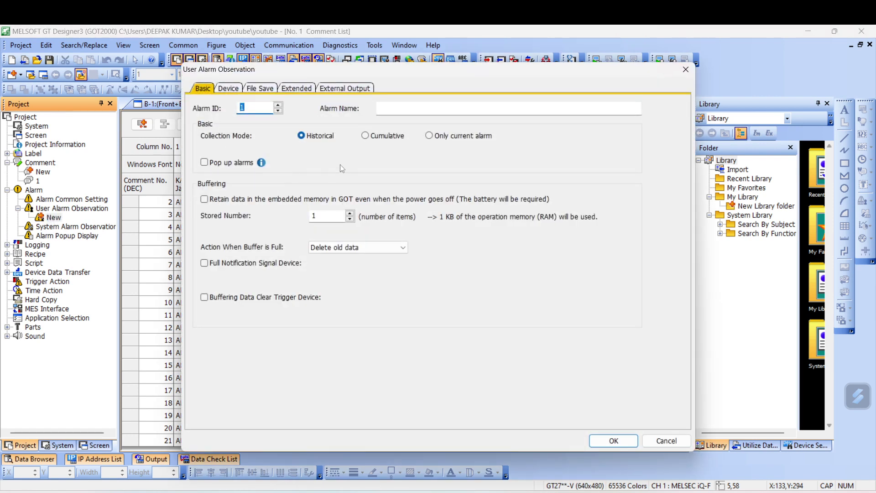
click(414, 109)
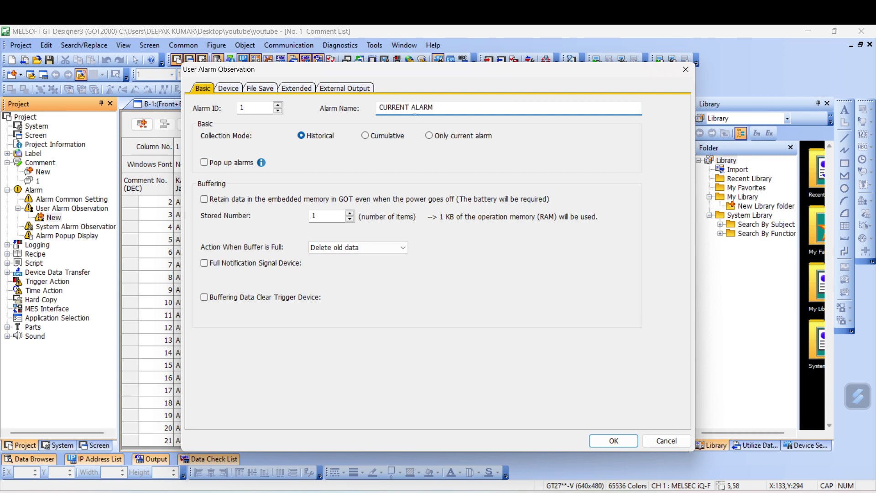
click(429, 135)
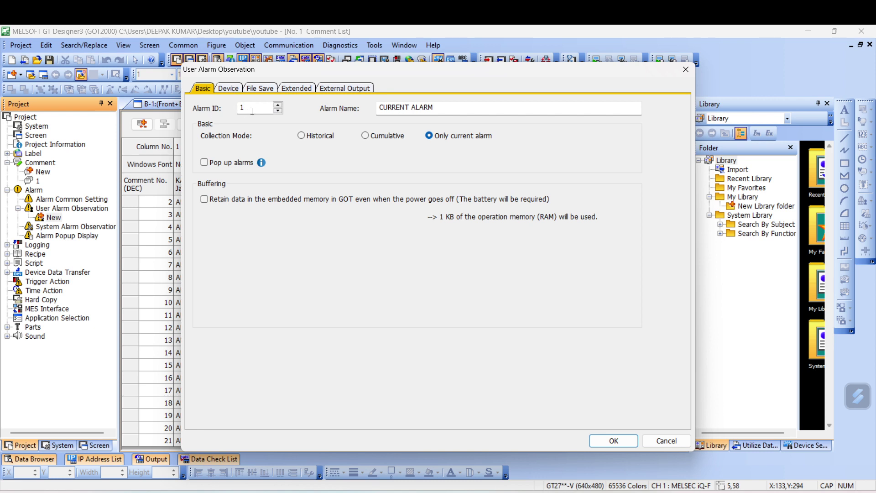
Set the observation's alarm points to 20 and close its settings despite the unassigned devices.
click(232, 91)
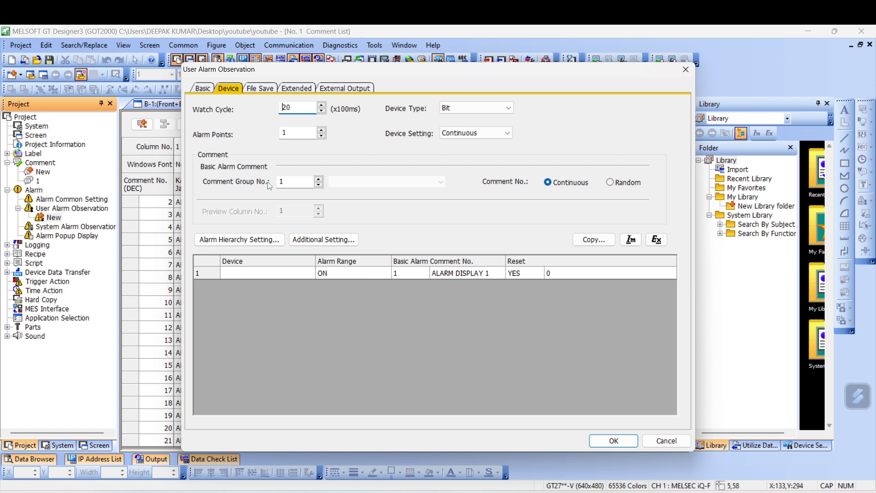
click(290, 131)
text(20)
key(Return)
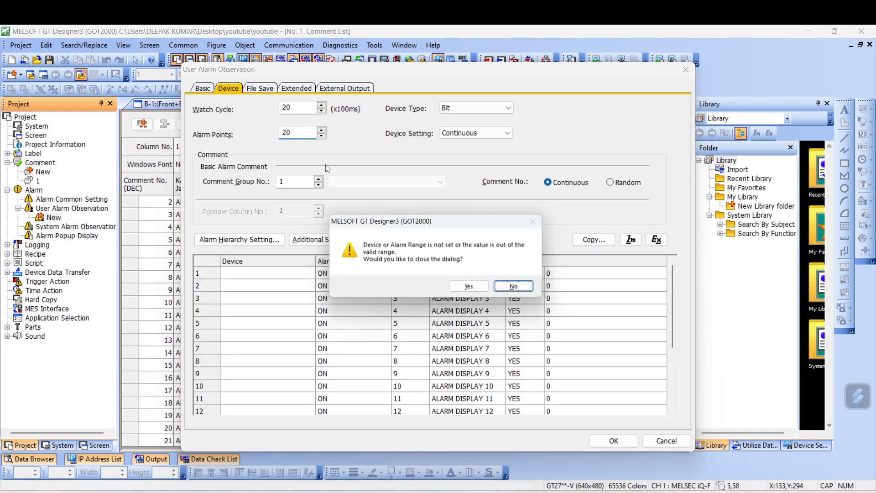
click(472, 291)
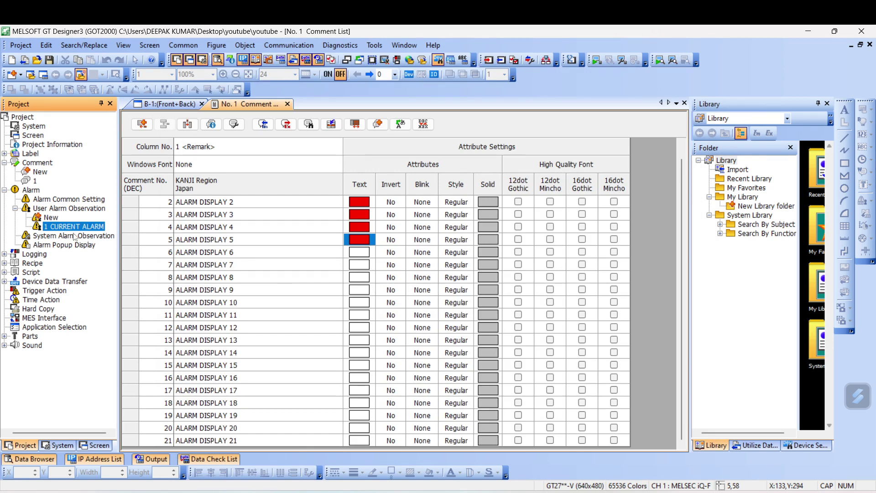
Reopen the CURRENT ALARM observation and assign its alarm devices continuously starting from M0.
double_click(76, 227)
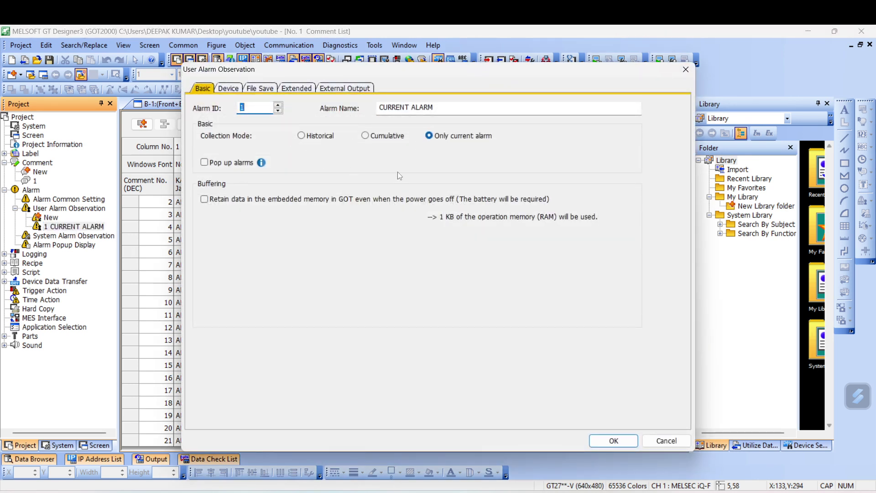
click(228, 89)
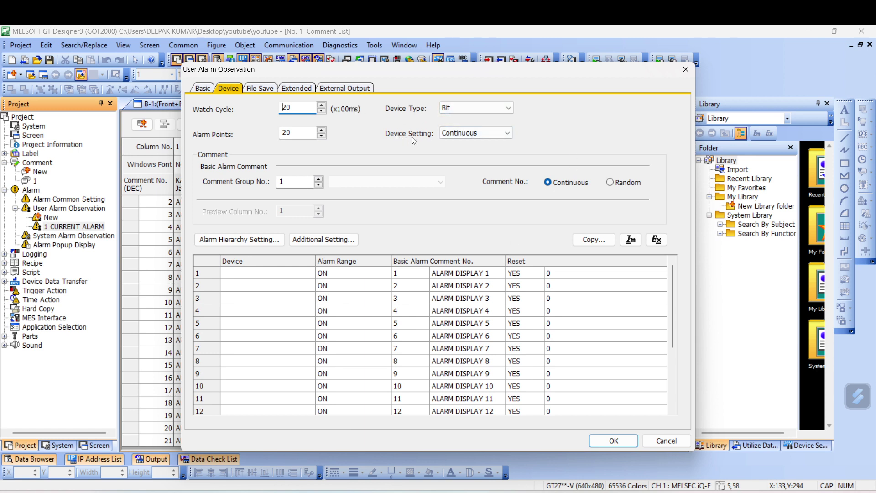
click(245, 272)
text(M0)
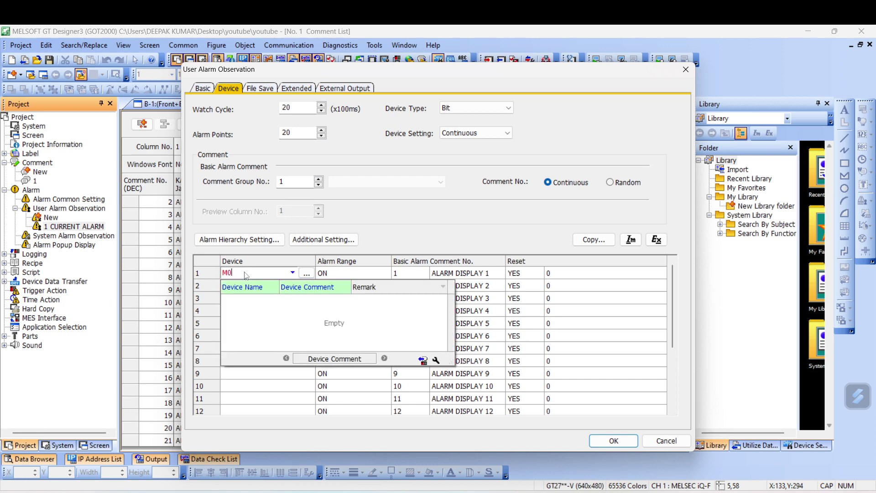
key(Return)
key(Return)
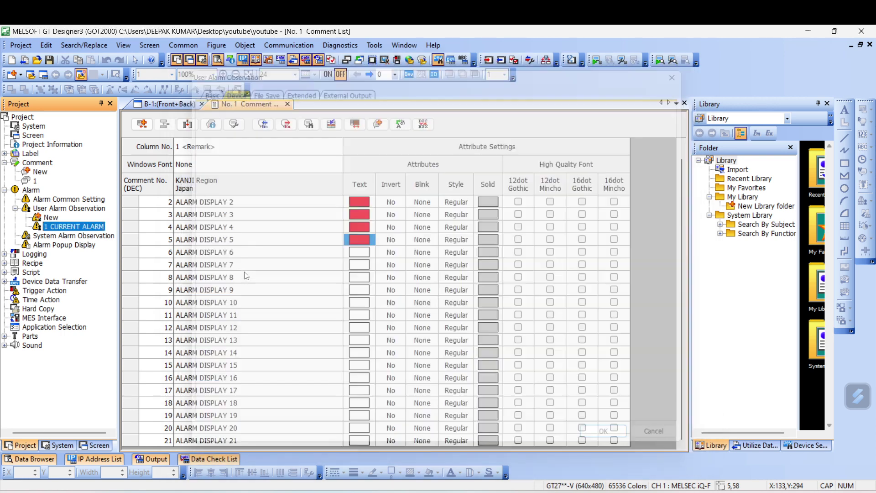
Review the CURRENT ALARM observation's device list with its comments and the available device setting options.
double_click(75, 226)
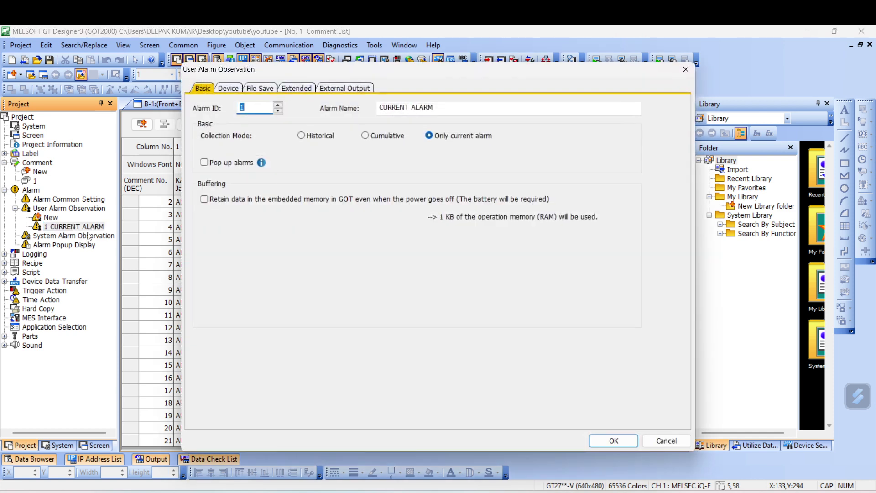
click(229, 89)
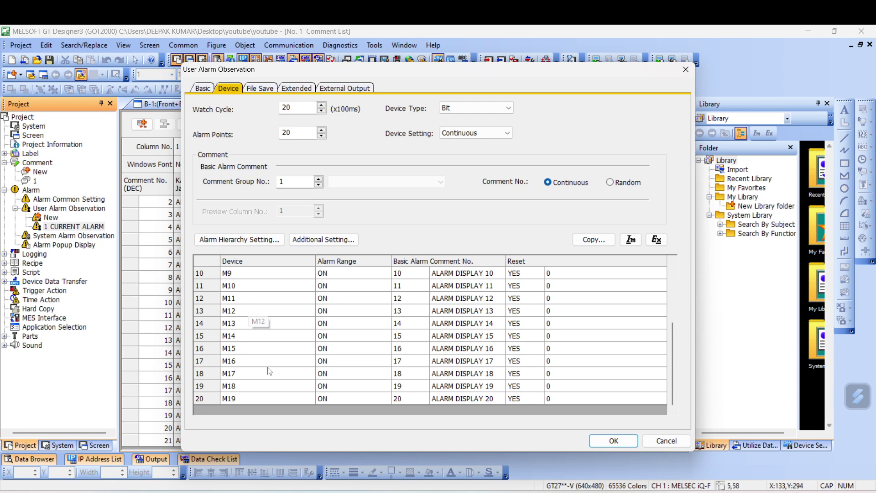
scroll(270, 379, up, 3)
scroll(271, 393, down, 3)
scroll(268, 401, up, 3)
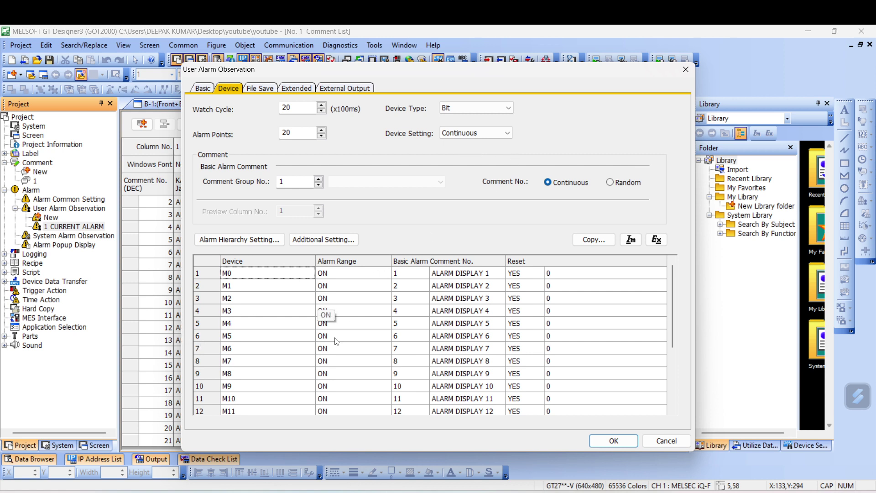
scroll(251, 392, down, 3)
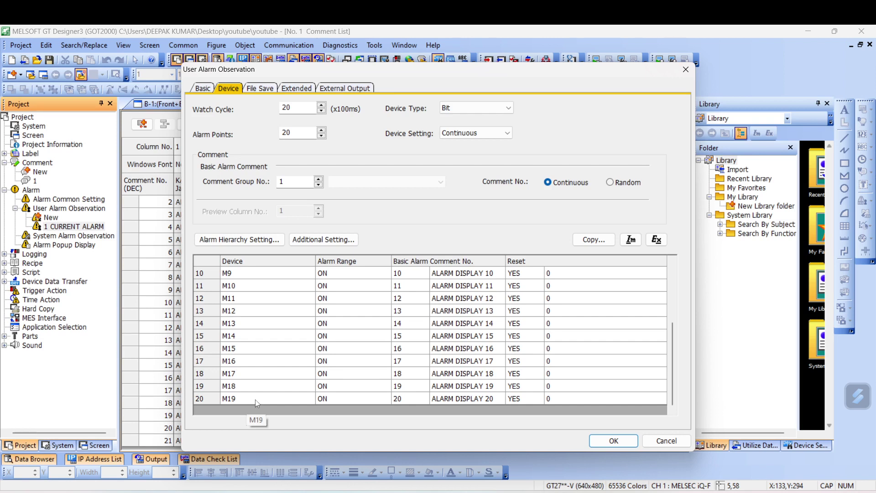
click(506, 133)
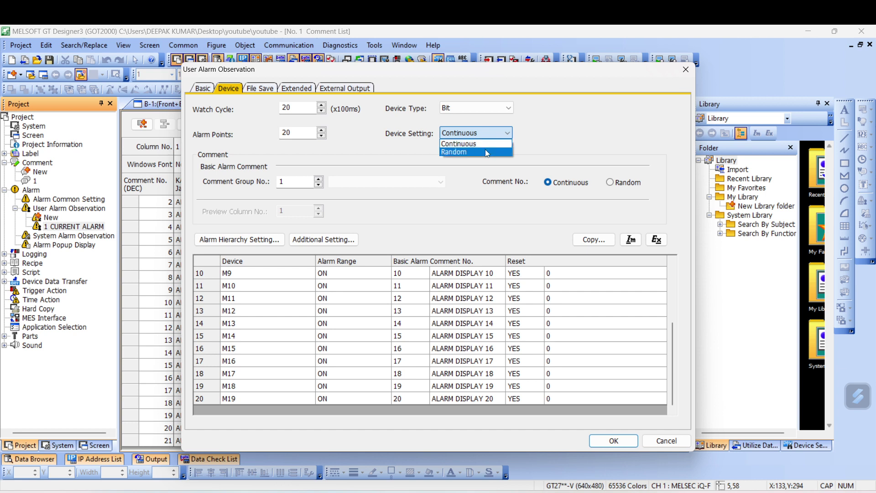
click(513, 130)
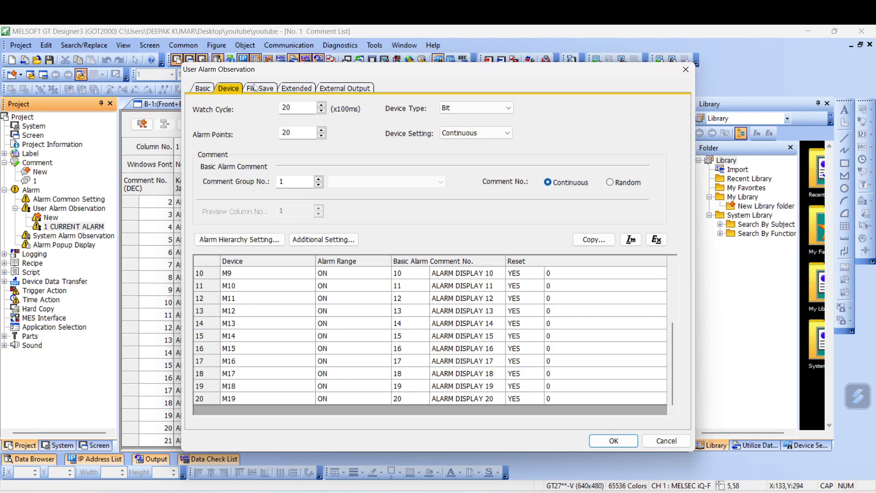
click(616, 442)
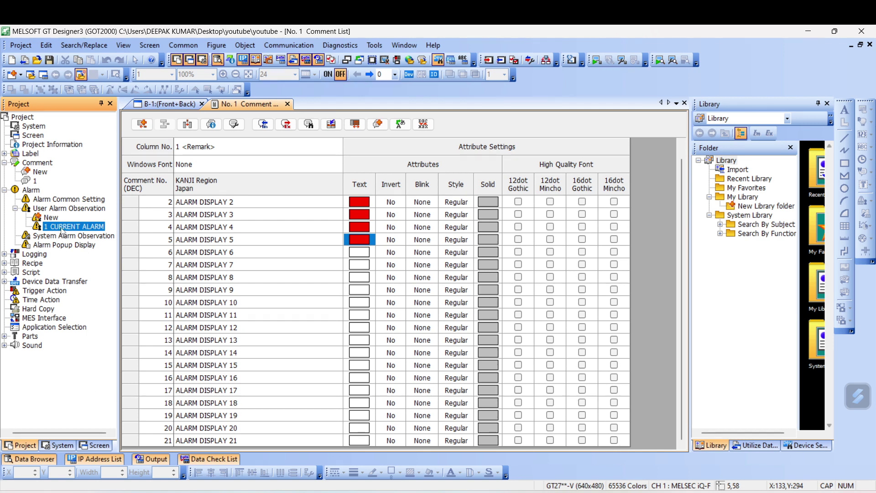
Rename base screen 1 as "1 CUURENT ALARM".
click(105, 446)
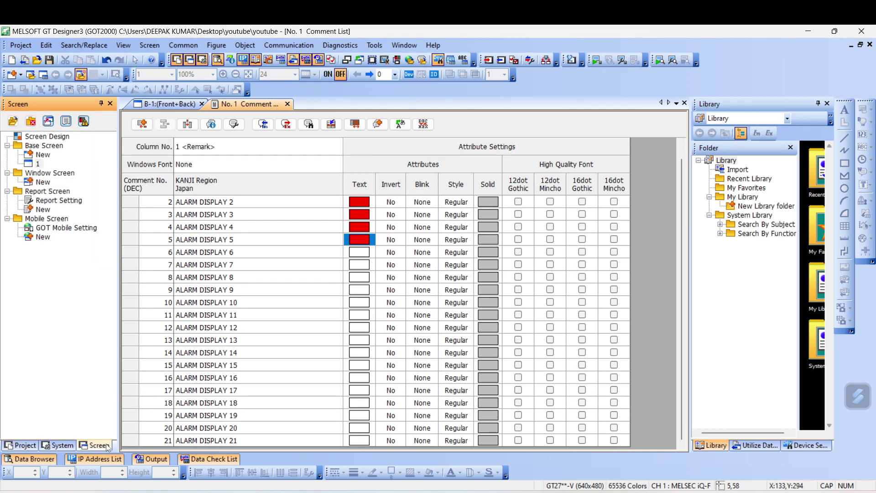
click(39, 164)
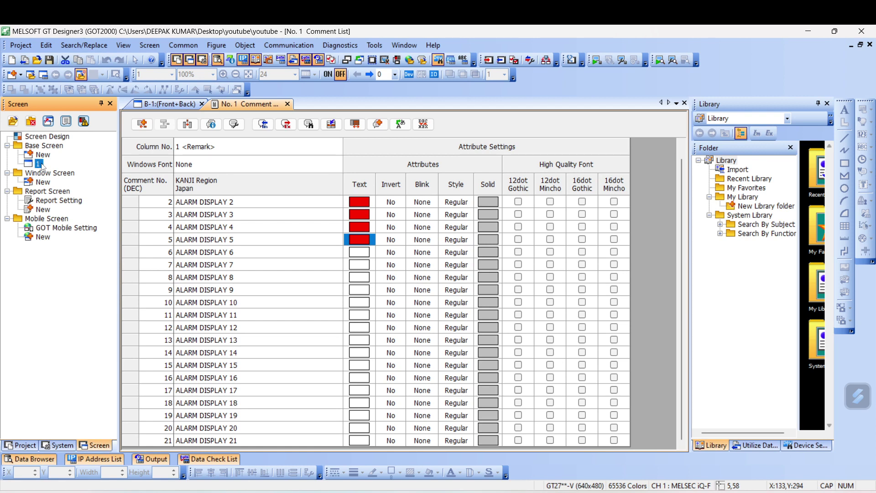
right_click(40, 167)
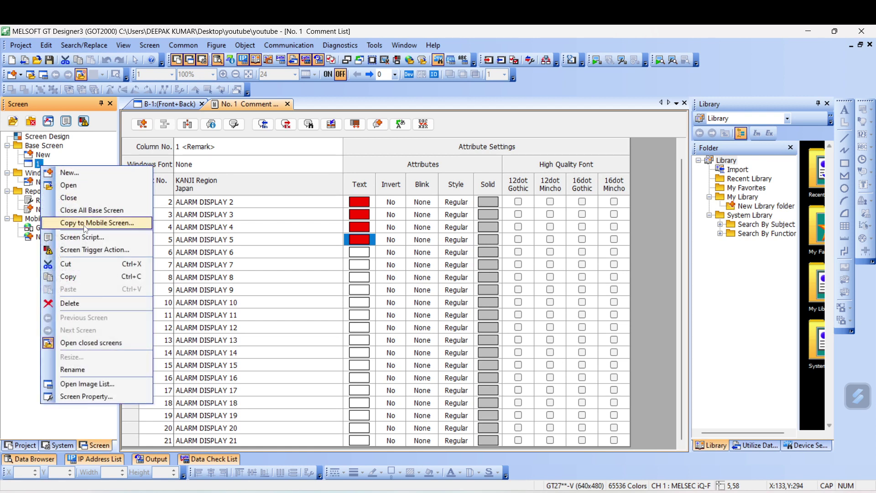
click(84, 369)
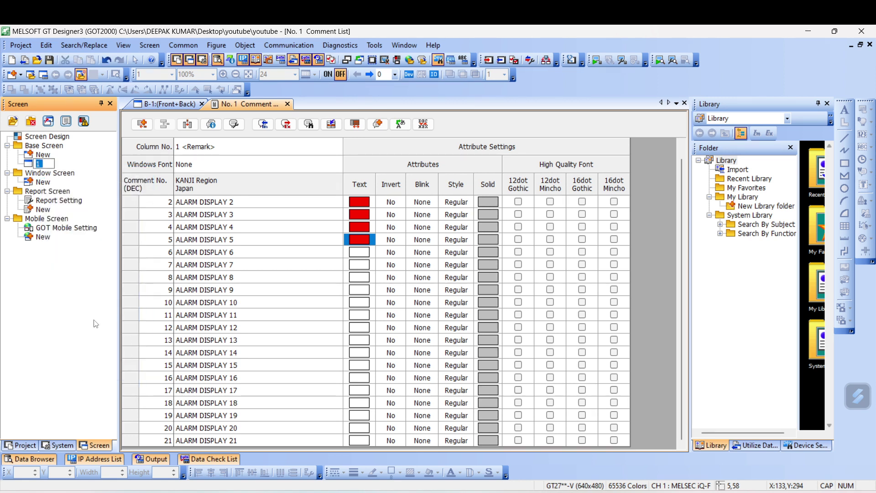
key(BackSpace)
text(1 CUURENT )
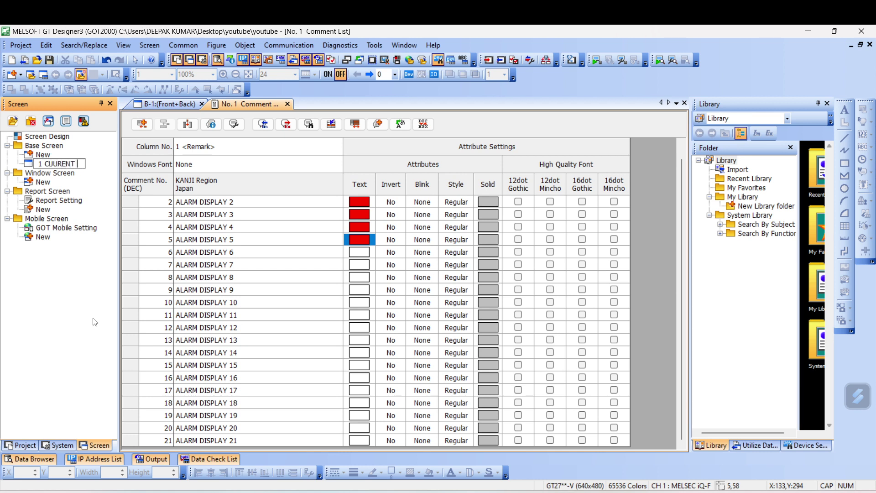
text(ALARM)
key(Return)
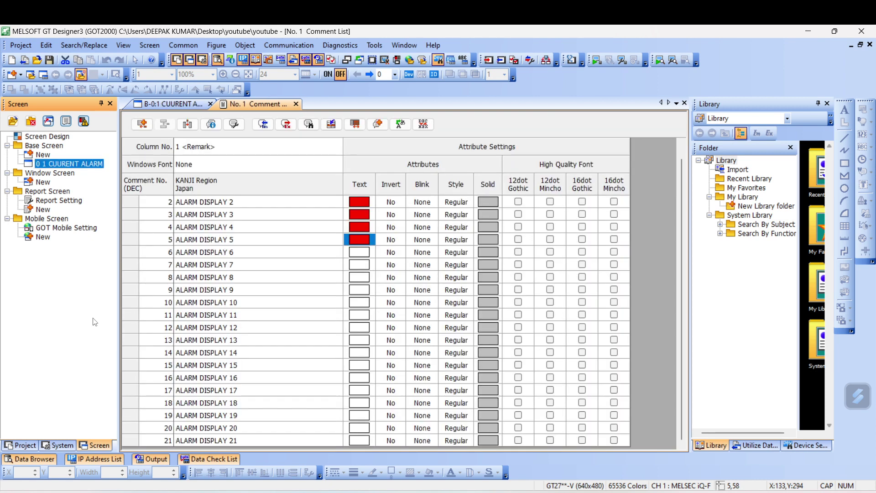
Open the renamed base screen and check the user alarm display's alarm ID and row settings.
click(100, 448)
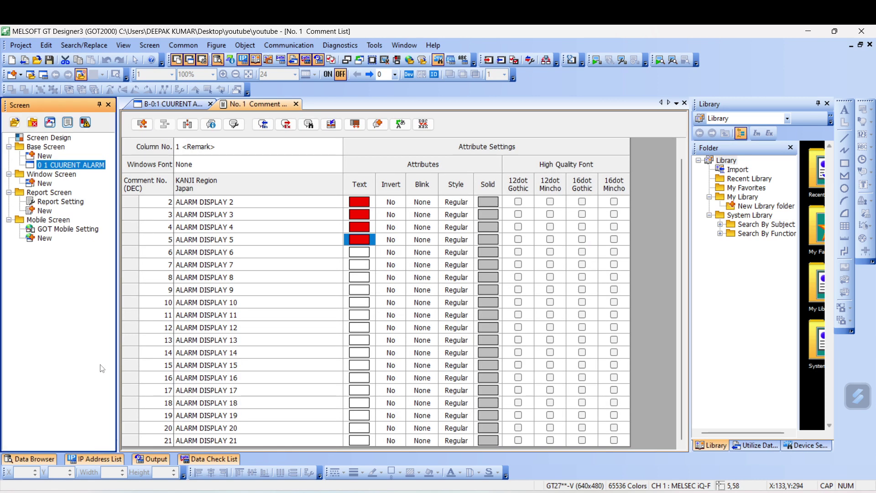
double_click(73, 163)
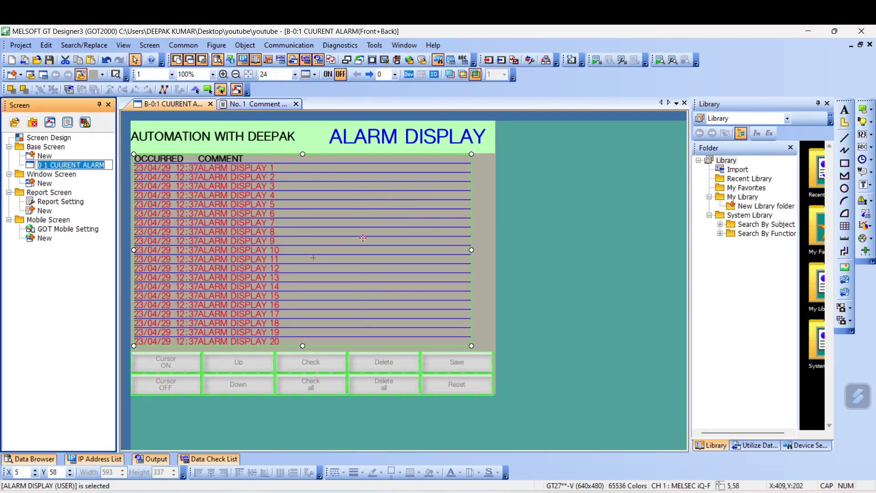
double_click(353, 251)
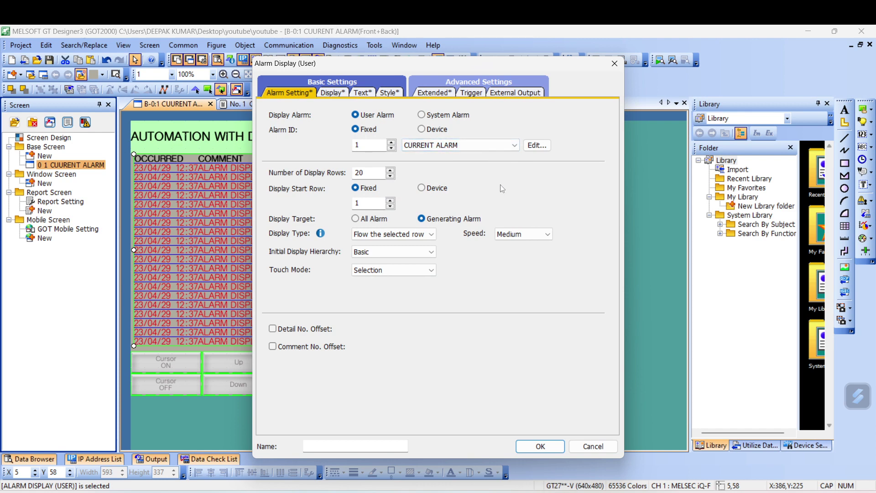
click(541, 446)
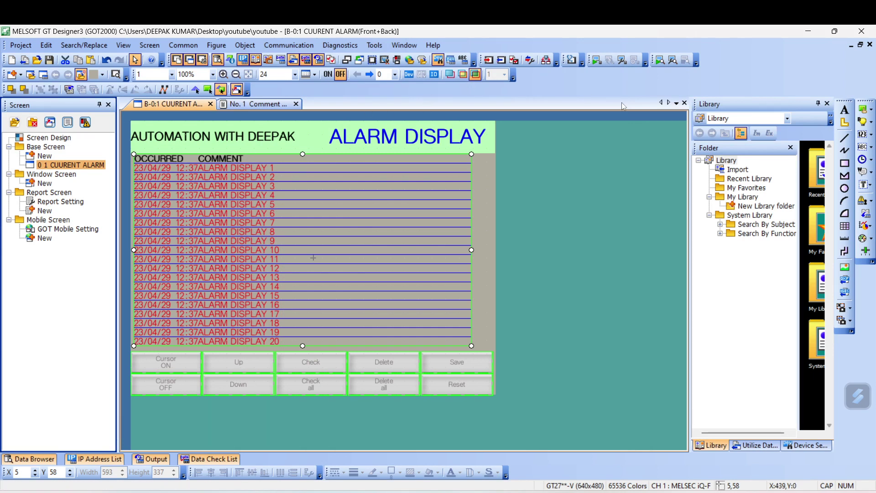
Confirm GX Simulator3 as the connection in the simulator options and start the HMI simulation.
click(621, 63)
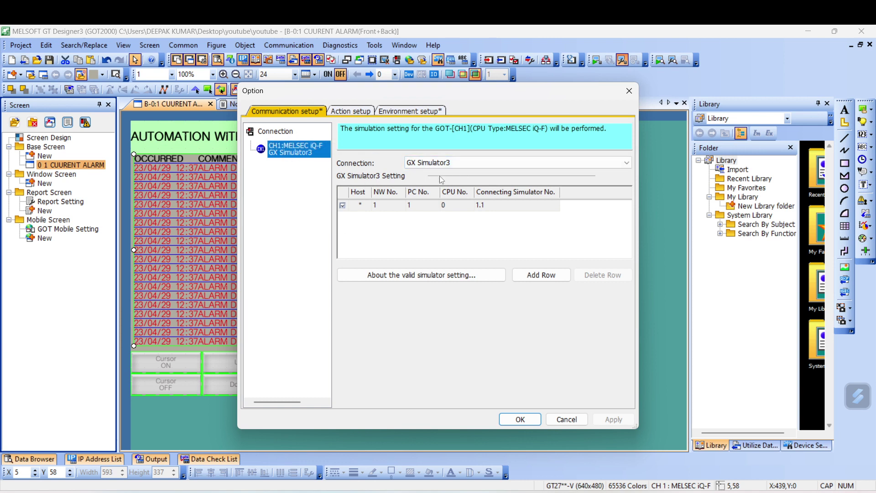
click(518, 419)
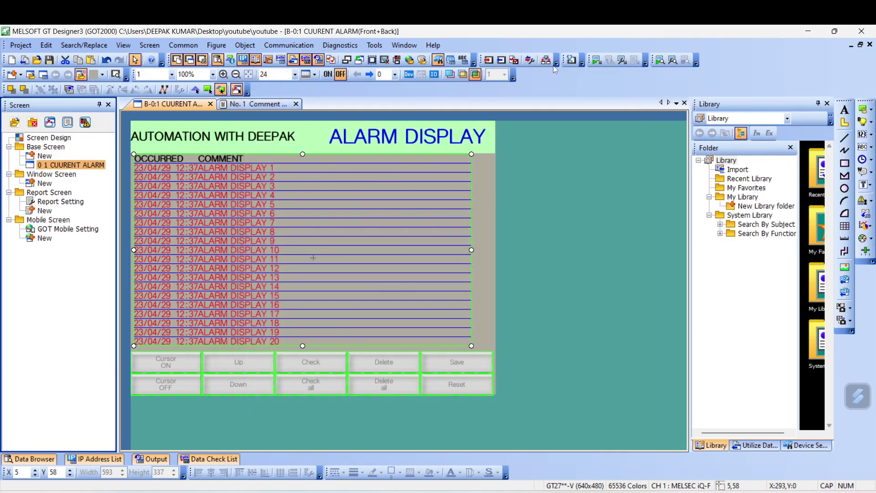
right_click(596, 65)
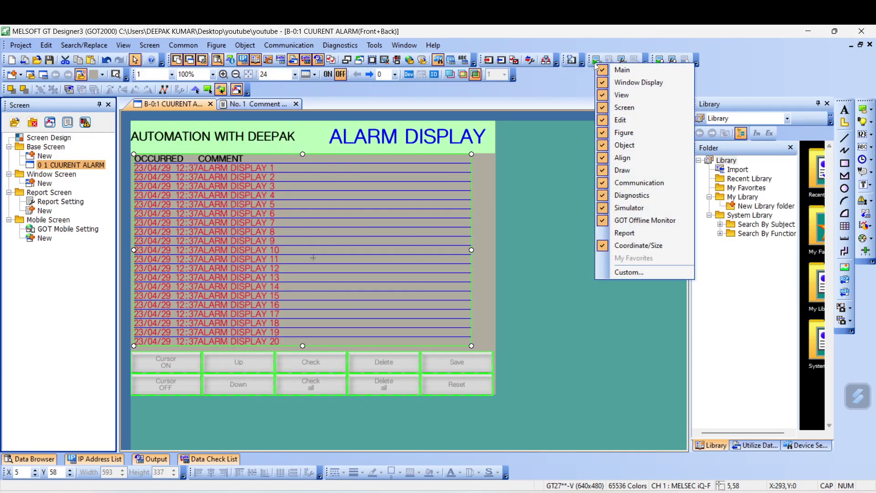
click(597, 59)
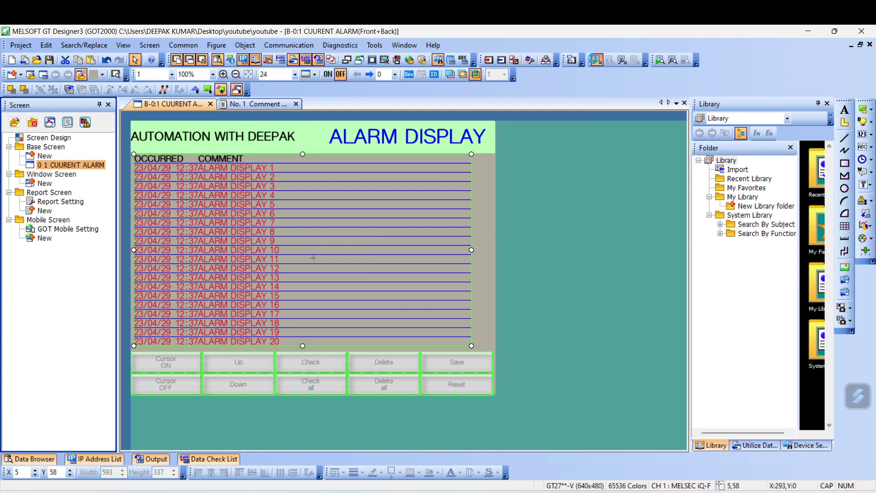
click(596, 60)
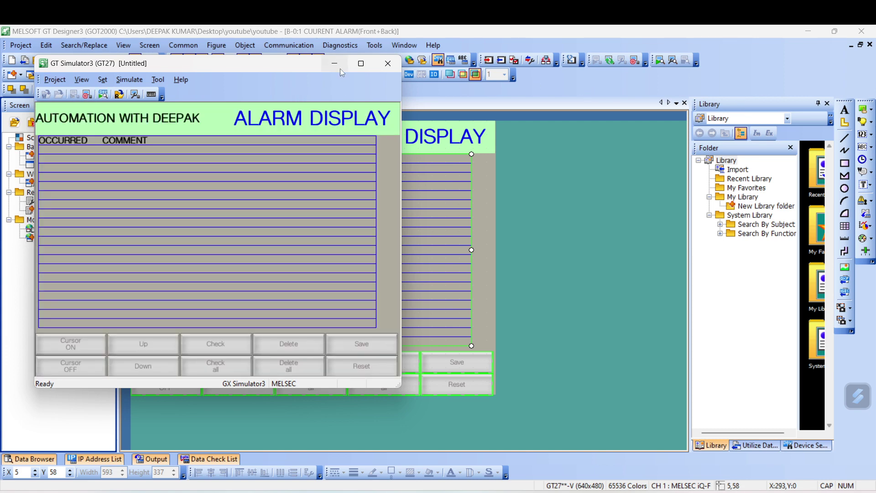
Maximize the HMI simulator window, then switch to GX Works3 and start a device batch monitor from M0.
click(361, 63)
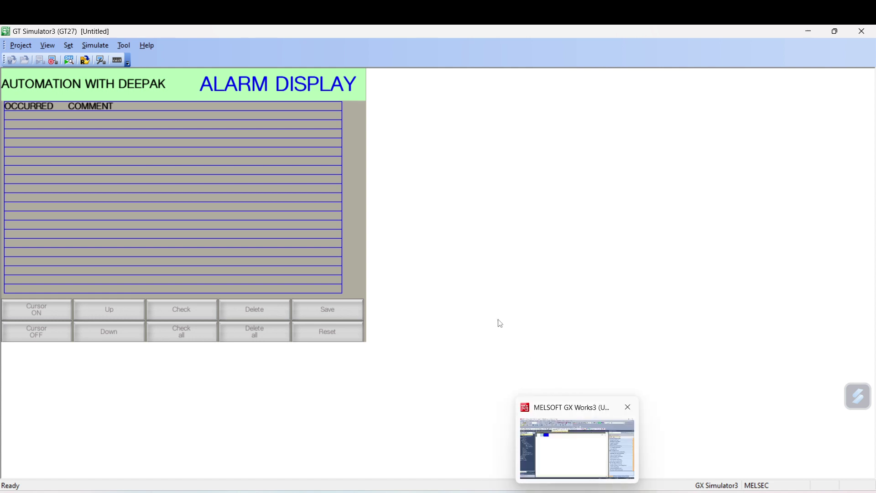
key(alt+Tab)
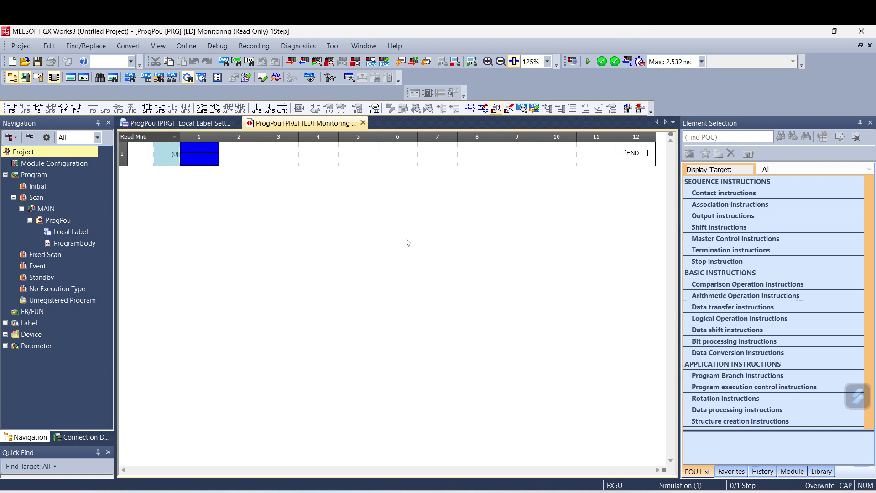
click(373, 66)
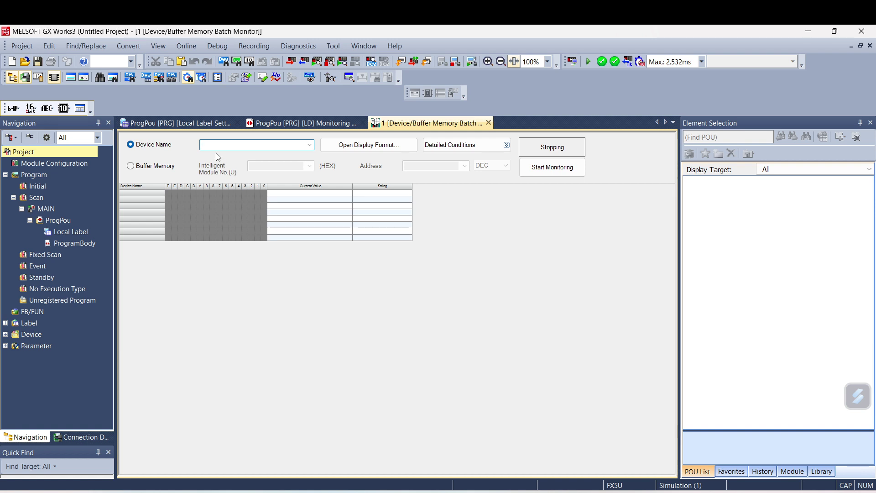
text(M0)
key(Return)
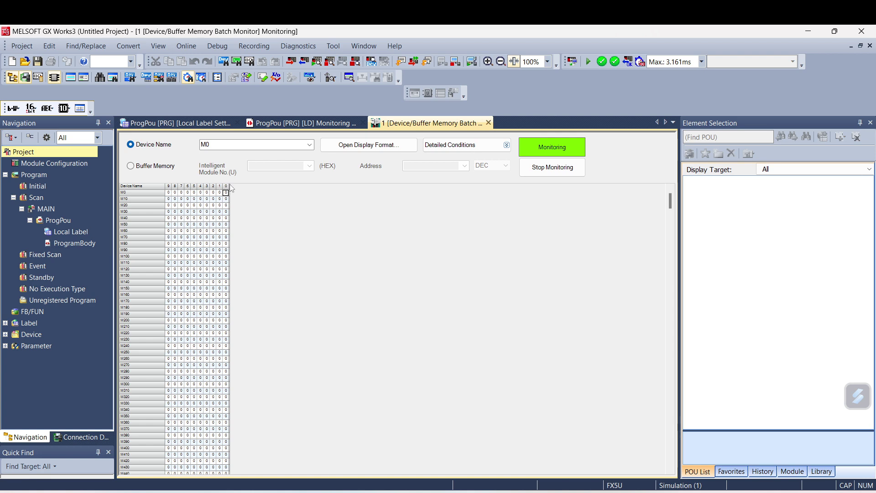
scroll(231, 188, up, 1)
scroll(231, 188, up, 1)
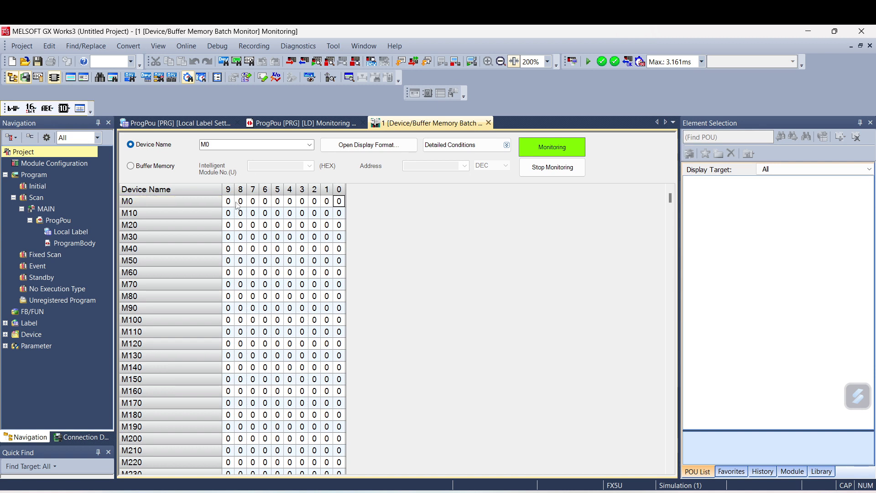
Turn on M0 in the batch monitor and enable the cursor on the simulated alarm display in GT Simulator3.
double_click(340, 202)
click(680, 438)
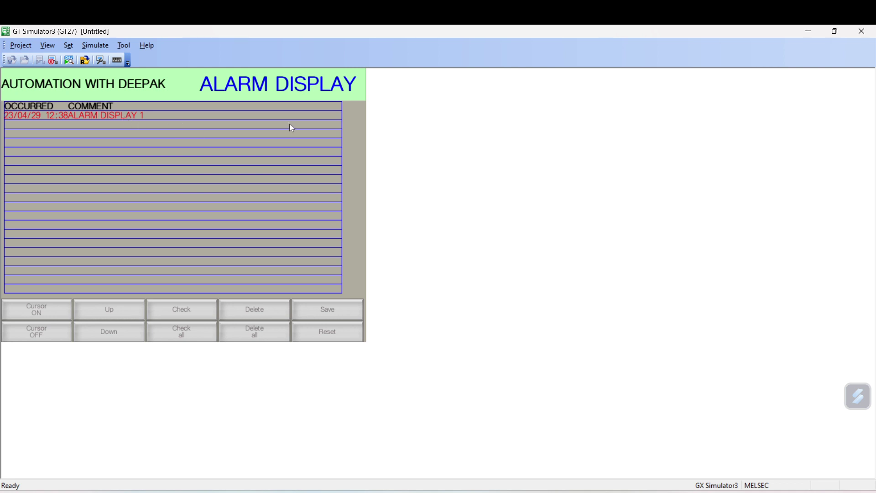
click(40, 309)
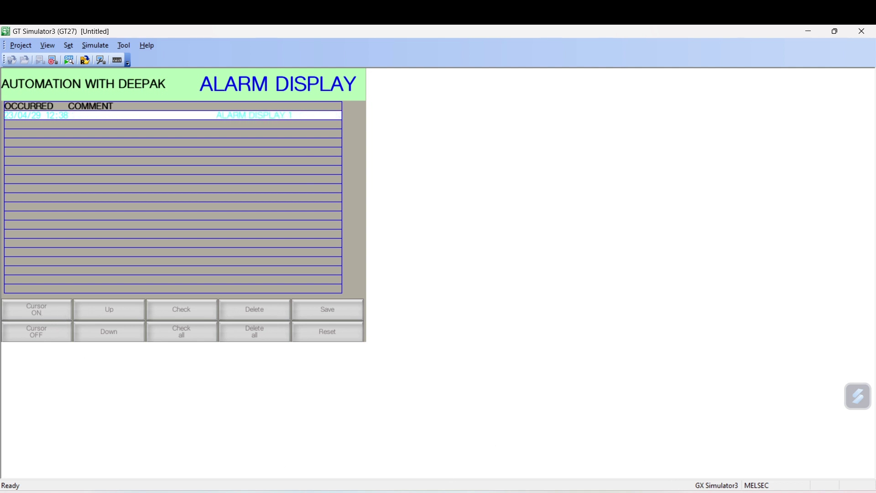
Switch back to GX Works3 and turn on devices M1 through M9 in the batch monitor.
key(alt+Tab)
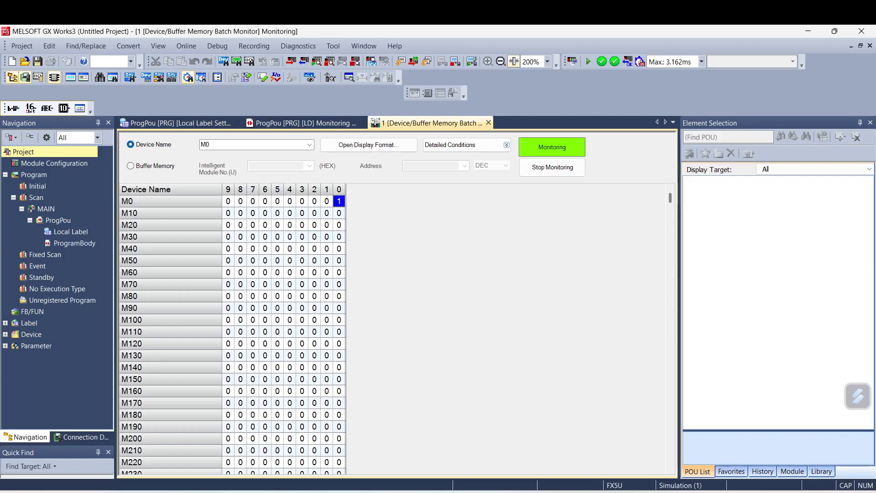
shift+double_click(326, 202)
shift+double_click(314, 202)
shift+double_click(302, 201)
shift+double_click(289, 201)
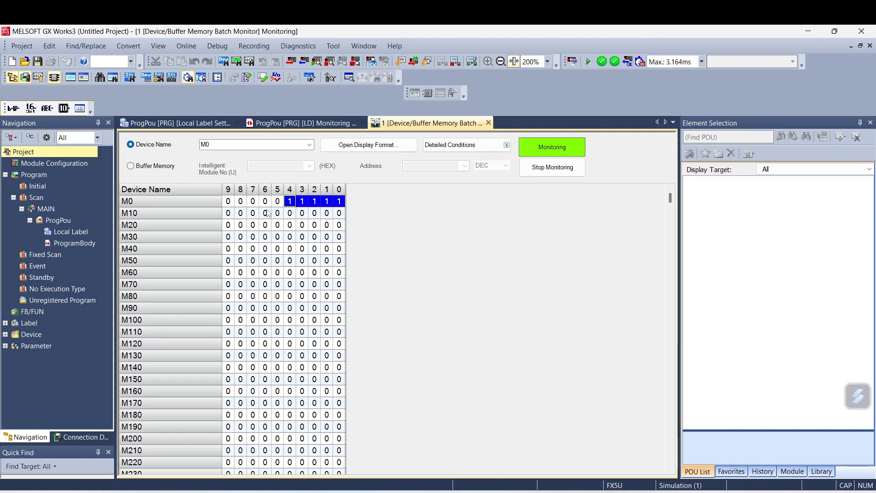
shift+double_click(277, 201)
click(265, 201)
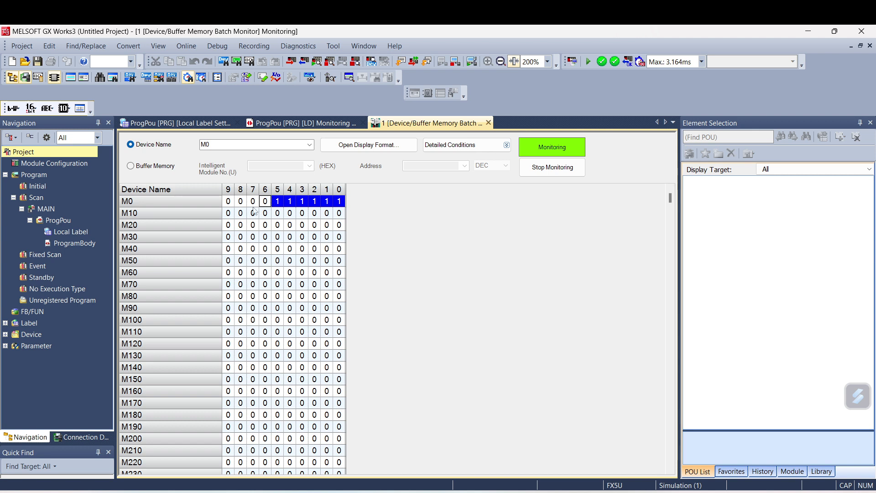
shift+double_click(265, 202)
shift+double_click(253, 201)
click(240, 202)
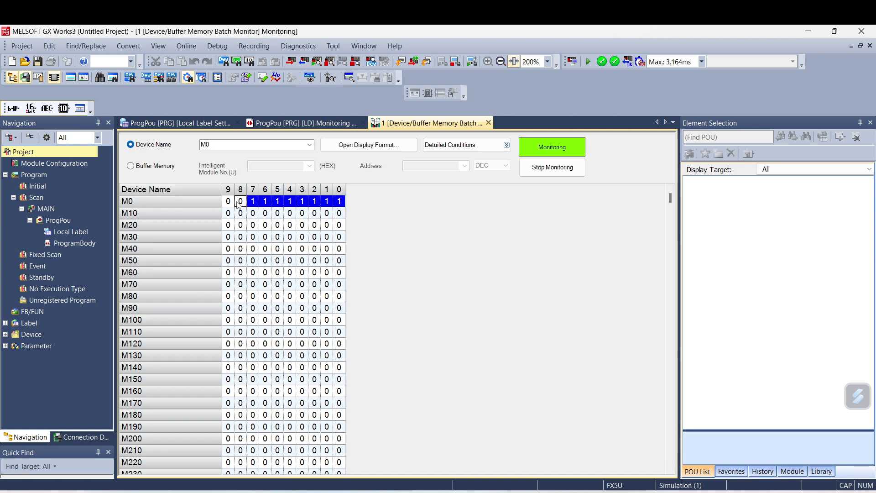
shift+double_click(241, 201)
click(228, 201)
shift+double_click(229, 202)
Turn on devices M10 through M18 in the batch monitor.
click(339, 213)
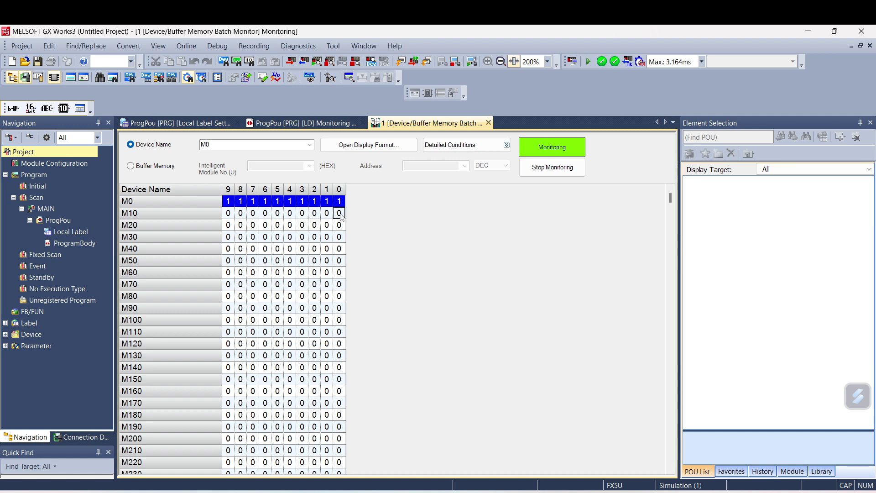
shift+double_click(340, 213)
click(327, 213)
shift+double_click(327, 213)
click(315, 213)
shift+double_click(314, 213)
click(302, 213)
shift+double_click(302, 213)
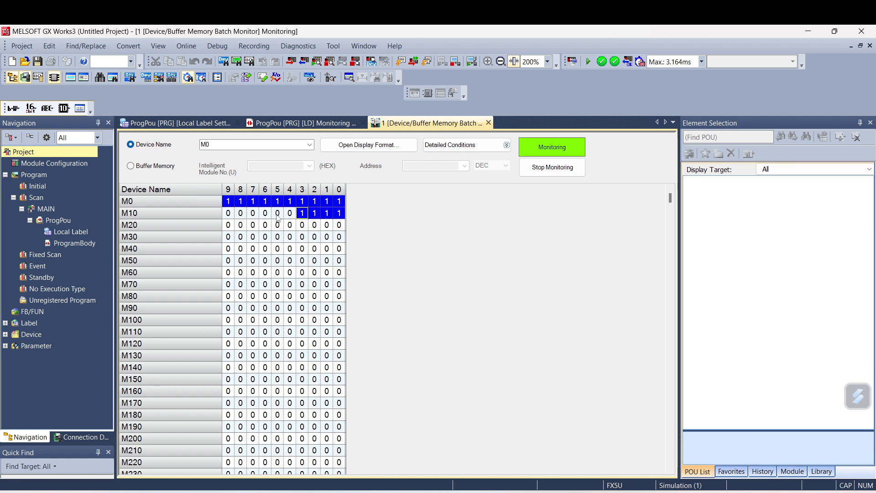
click(288, 214)
shift+double_click(287, 215)
click(278, 215)
shift+double_click(277, 214)
click(265, 214)
shift+double_click(265, 214)
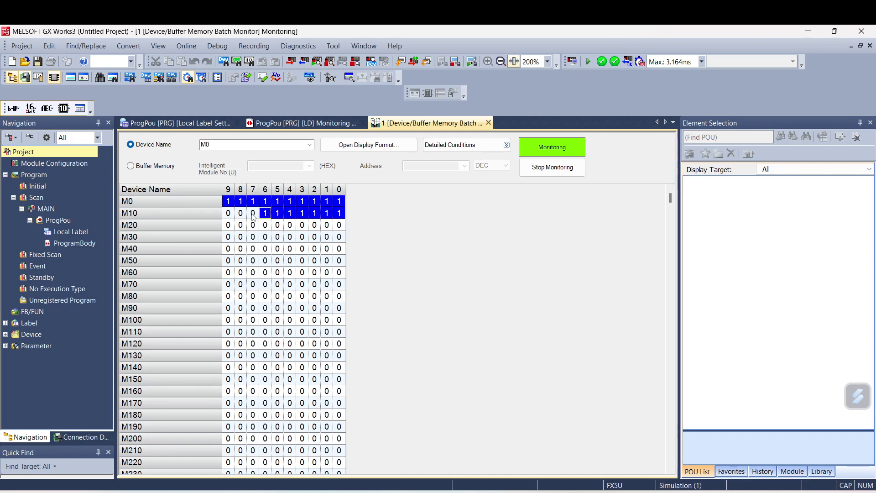
click(253, 214)
shift+double_click(253, 214)
click(240, 214)
shift+double_click(241, 214)
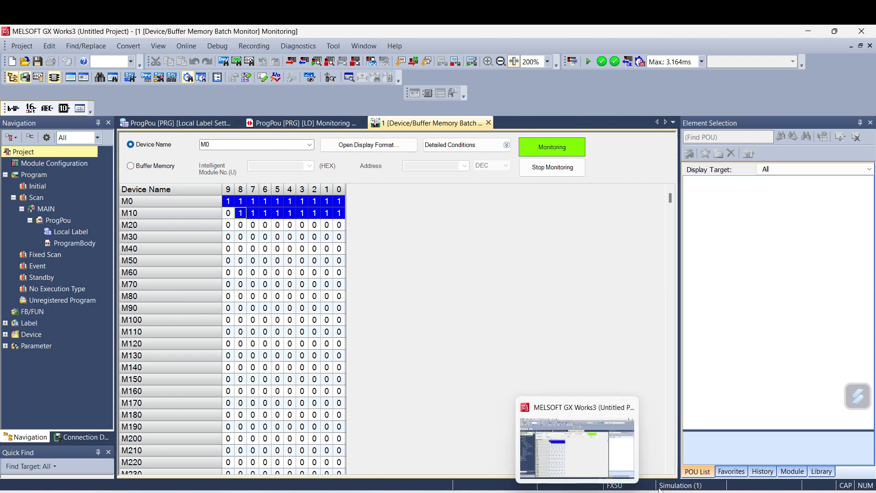
Switch to GT Simulator3, mark ALARM DISPLAY 6 as checked and move the cursor up to ALARM DISPLAY 7.
click(680, 490)
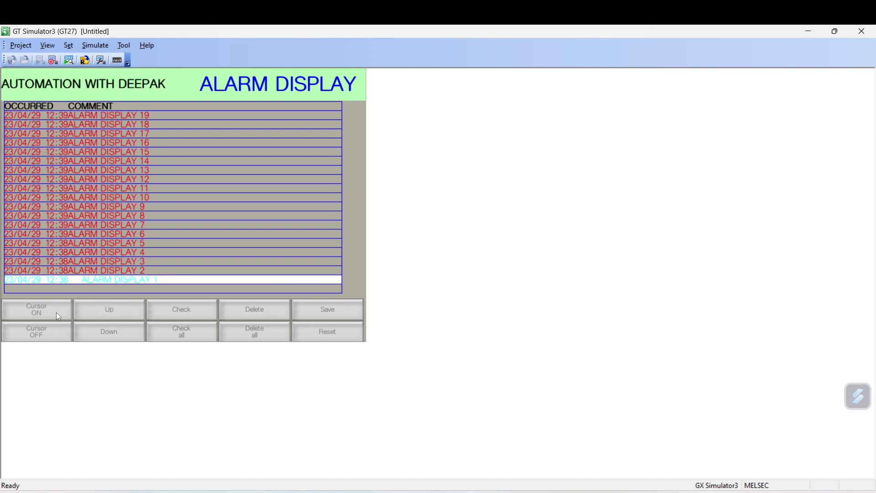
click(111, 311)
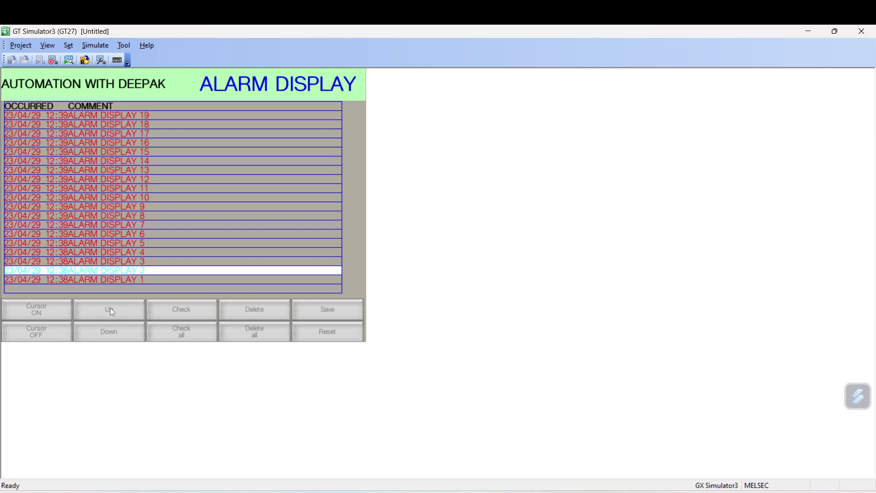
click(111, 308)
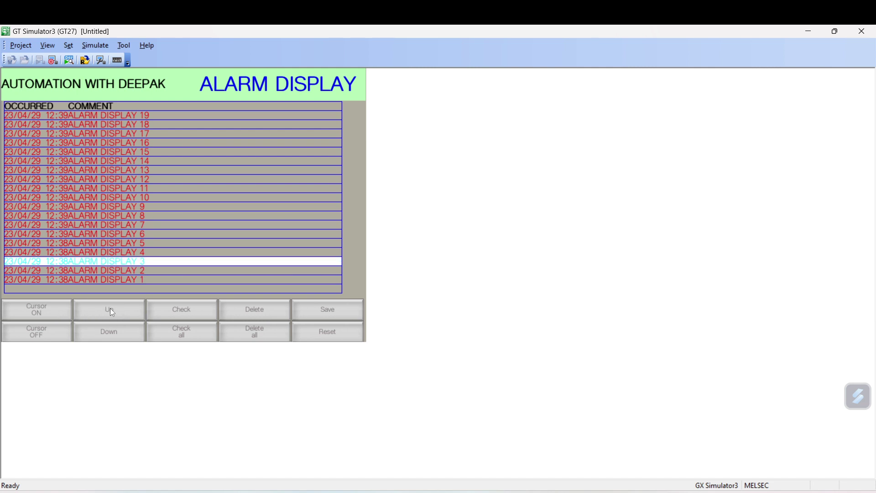
click(110, 309)
click(110, 308)
click(111, 308)
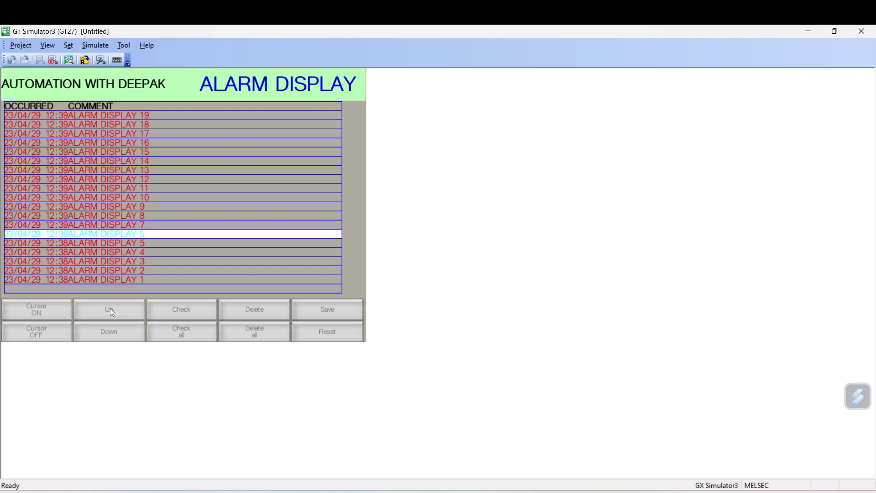
click(188, 312)
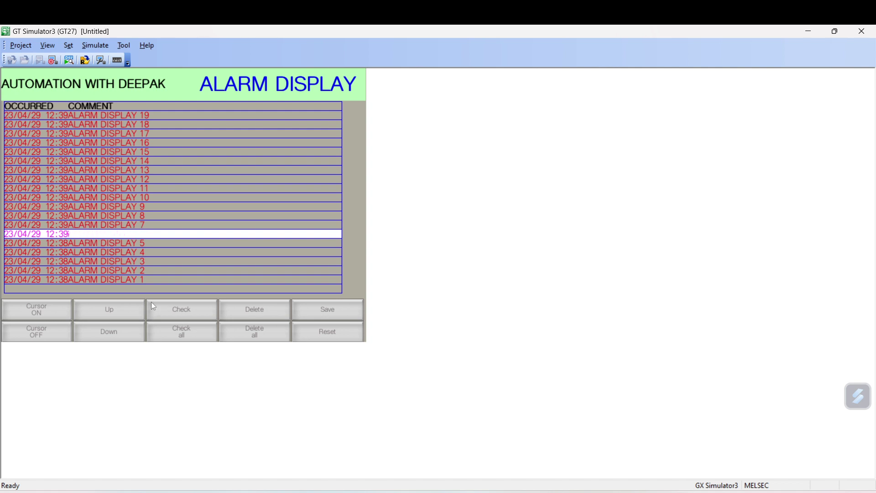
click(129, 305)
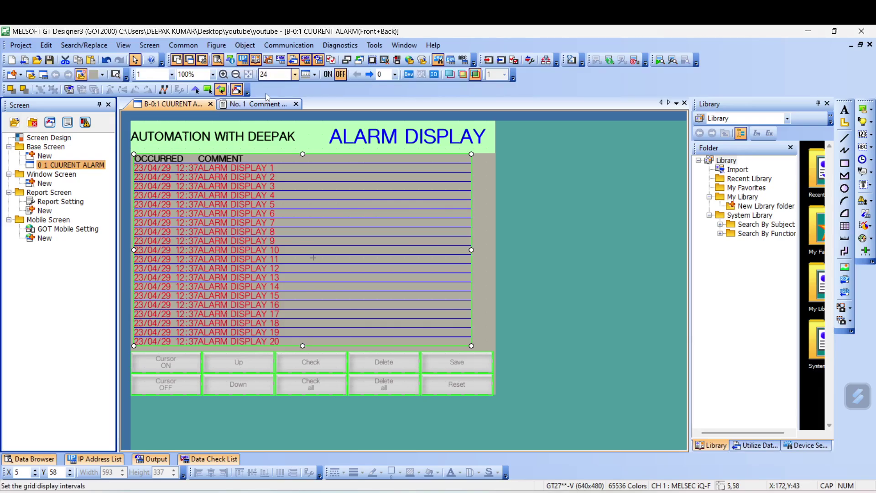
Switch to GT Designer3 and examine the alarm display object's content and text settings.
double_click(269, 186)
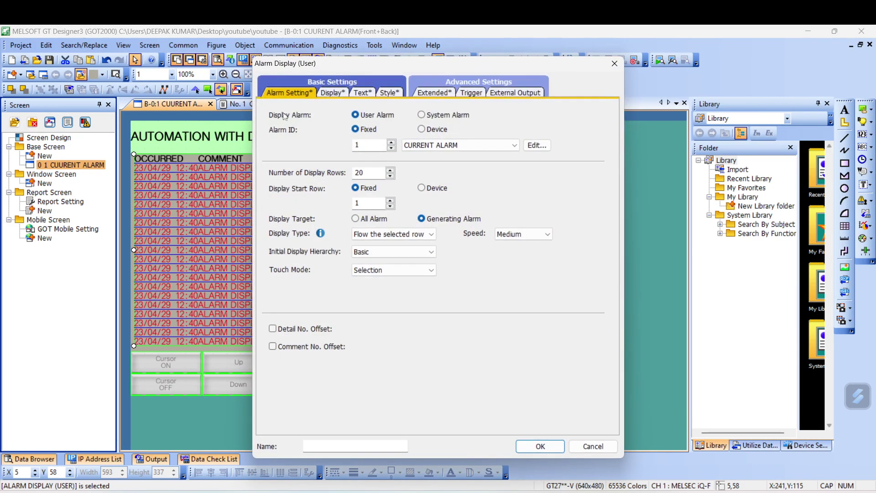
click(331, 94)
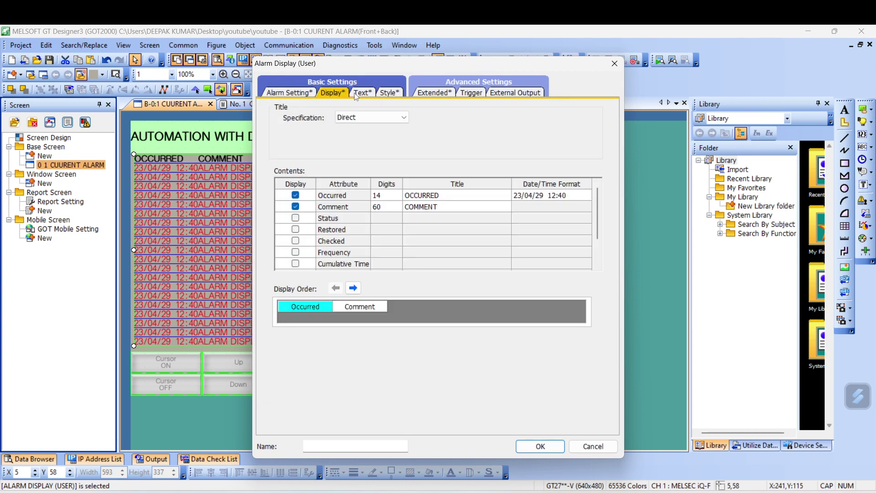
click(363, 93)
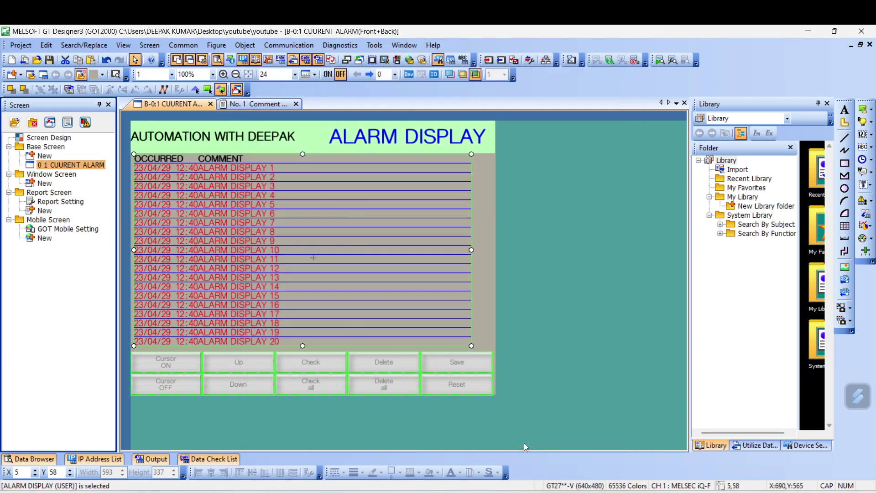
click(520, 446)
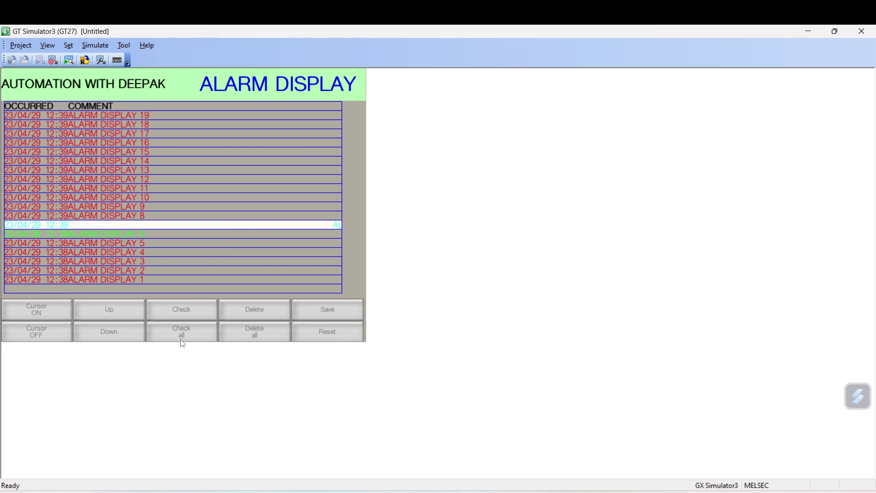
Reset ALARM DISPLAY 7 in GT Simulator3, and switch to GX Works3 to turn off devices M10 through M18.
click(329, 336)
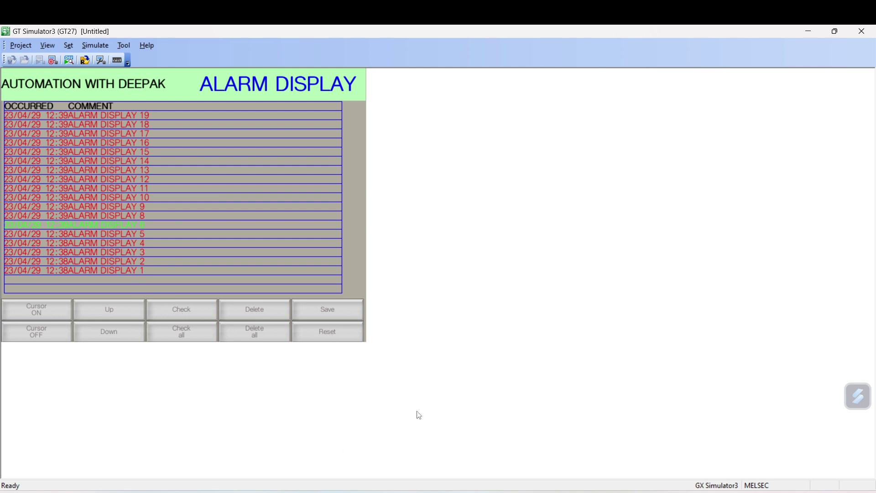
key(alt+Tab)
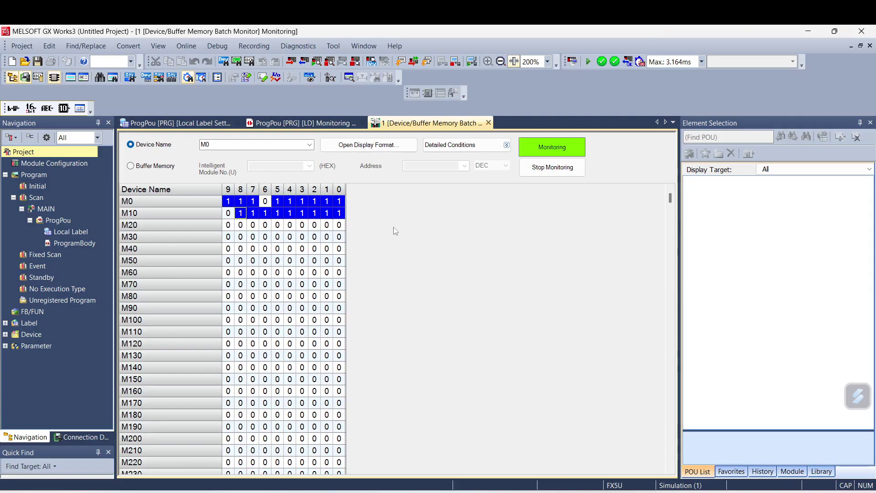
click(338, 217)
double_click(339, 213)
double_click(327, 213)
click(315, 213)
double_click(315, 213)
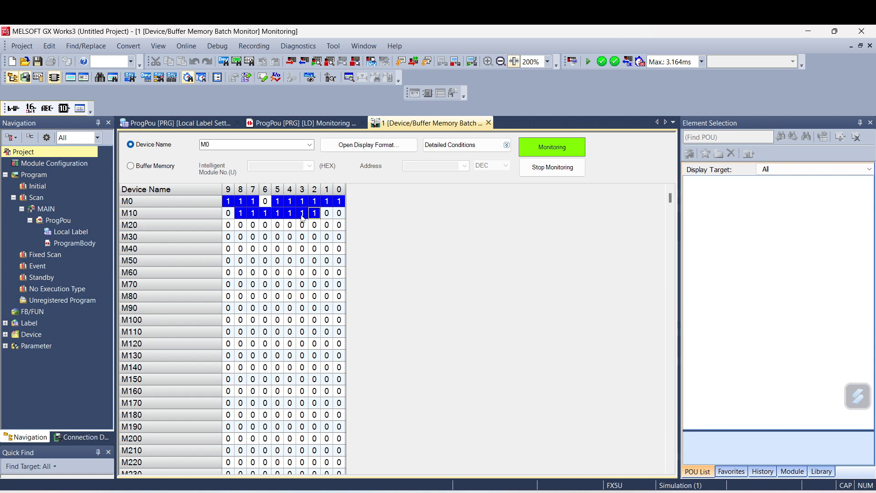
double_click(302, 213)
click(290, 213)
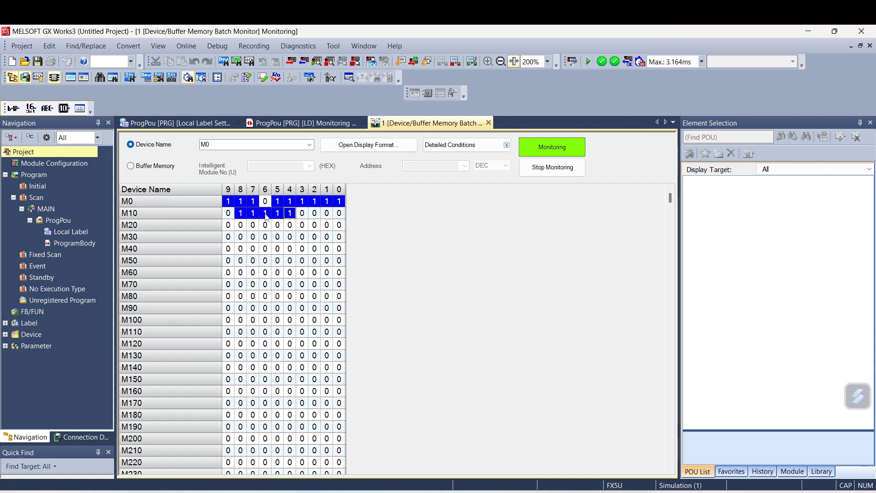
click(277, 213)
double_click(277, 213)
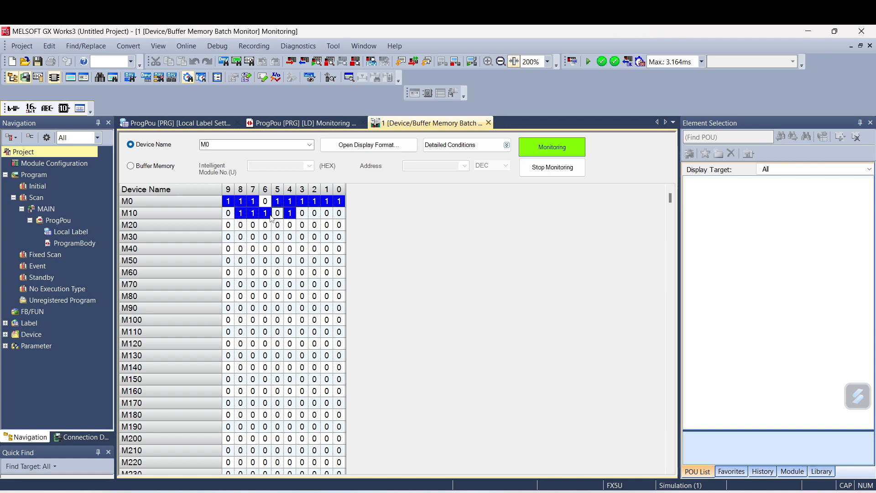
double_click(265, 213)
double_click(253, 213)
double_click(240, 213)
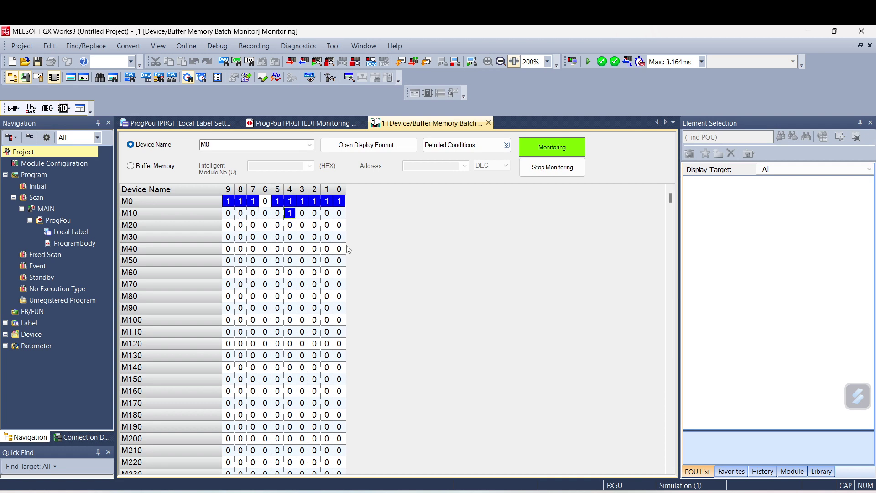
double_click(291, 215)
Switch to GT Simulator3, mark all displayed alarms as checked, and return to the base screen in GT Designer3.
key(alt+Tab)
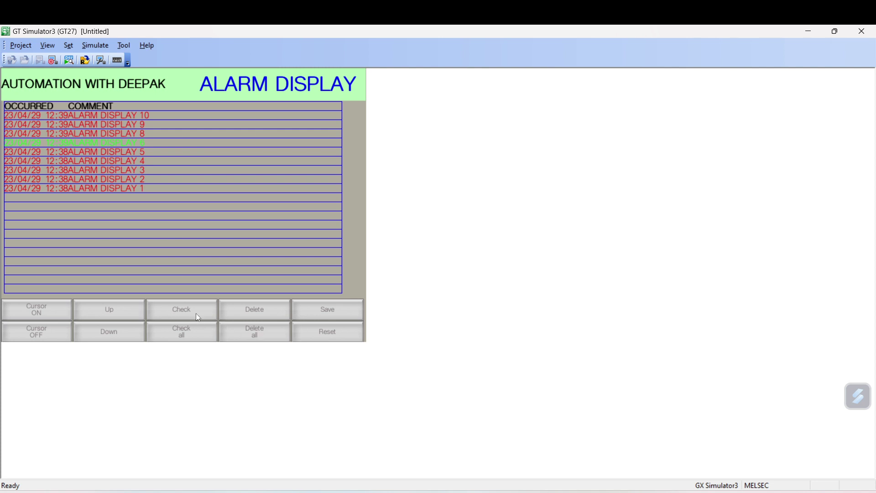
click(197, 327)
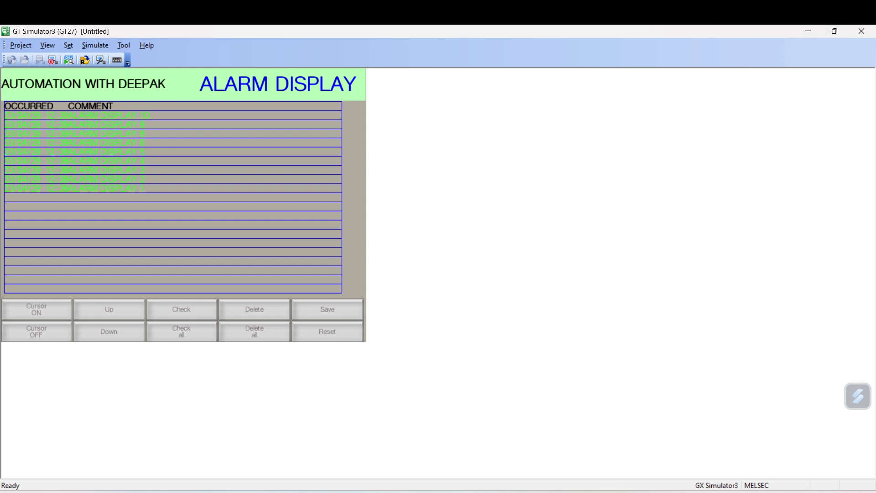
key(alt+Tab)
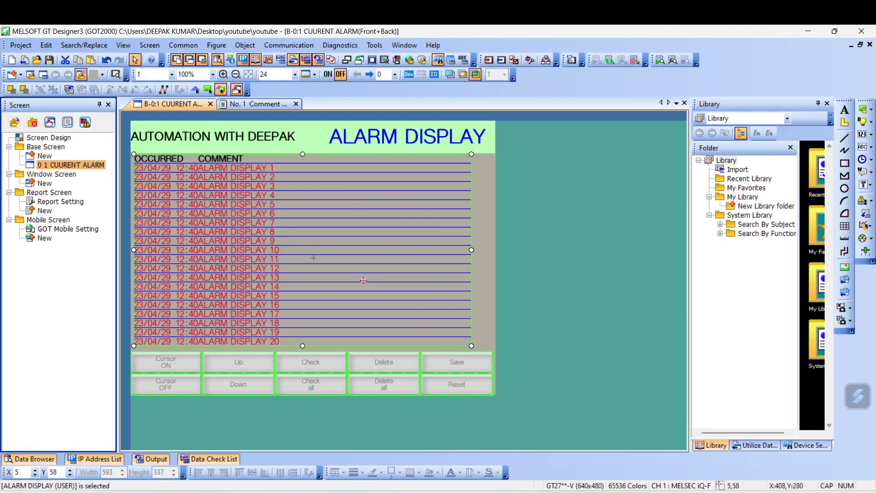